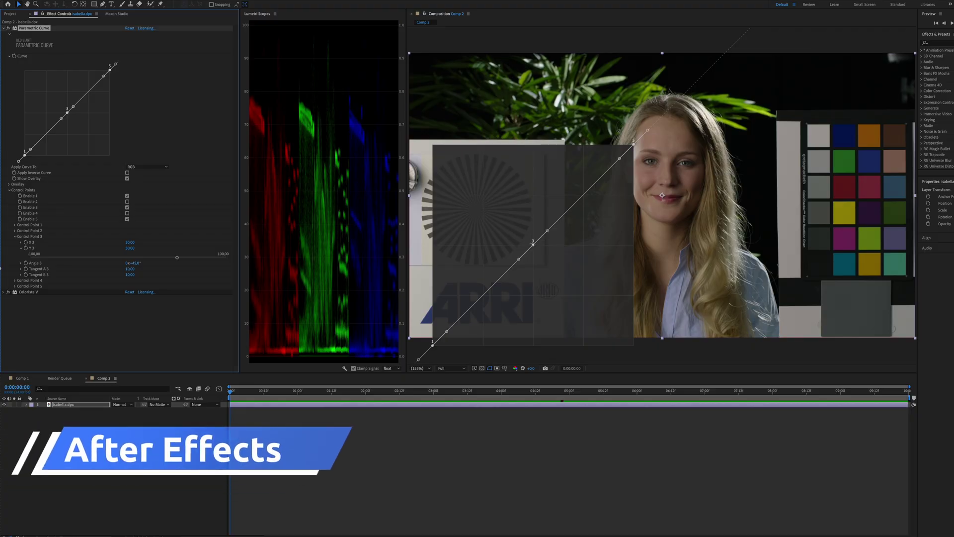
# Raise the curve's third point, then enable point 2 and lift it slightly to brighten shadows
pyautogui.click(532, 244)
pyautogui.moveTo(532, 244)
pyautogui.mouseDown()
pyautogui.moveTo(521, 228)
pyautogui.moveTo(537, 267)
pyautogui.moveTo(528, 252)
pyautogui.mouseUp()
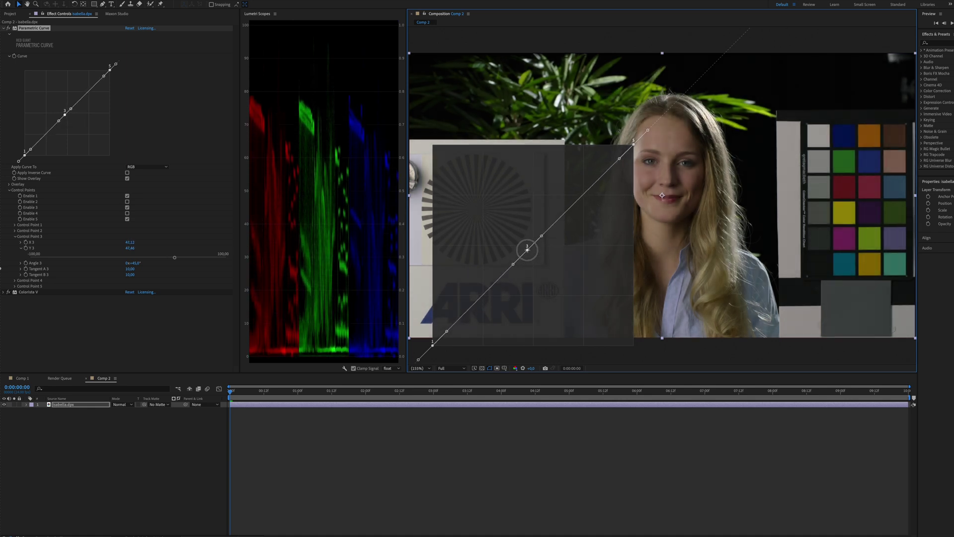
pyautogui.click(15, 237)
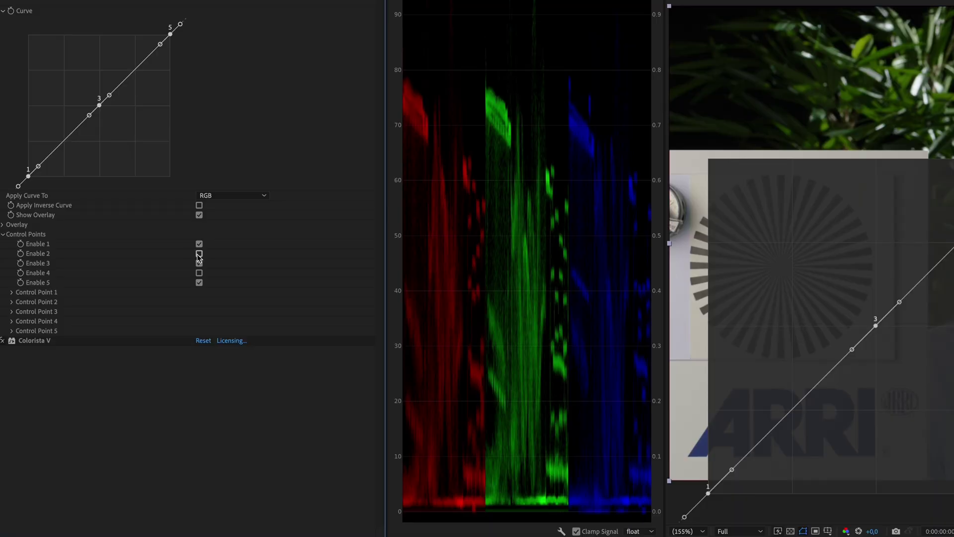
pyautogui.click(199, 254)
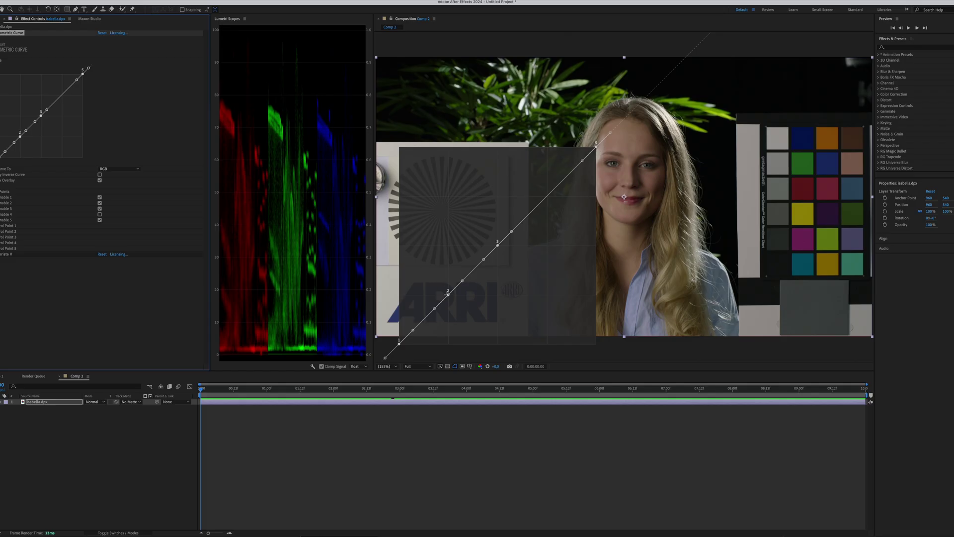
pyautogui.moveTo(449, 294); pyautogui.dragTo(444, 286)
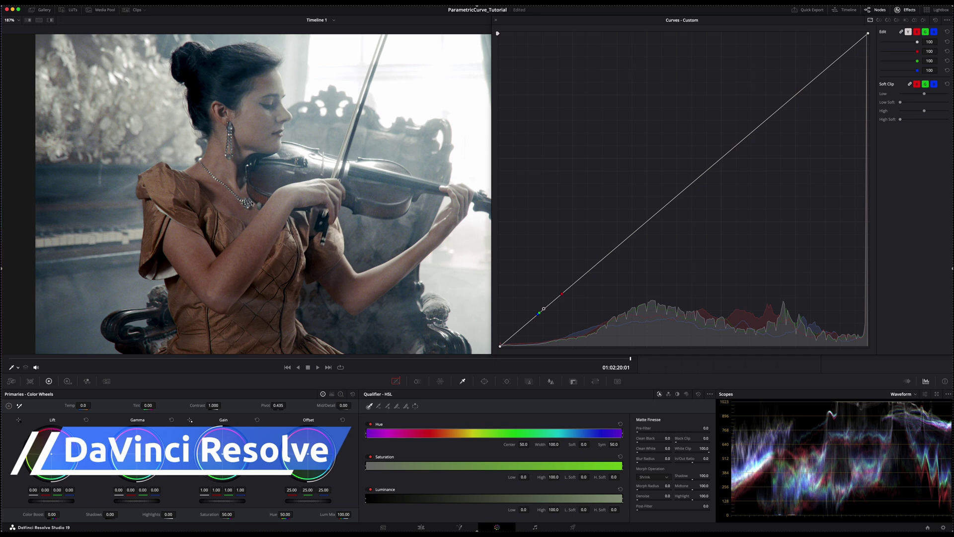
pyautogui.click(259, 127)
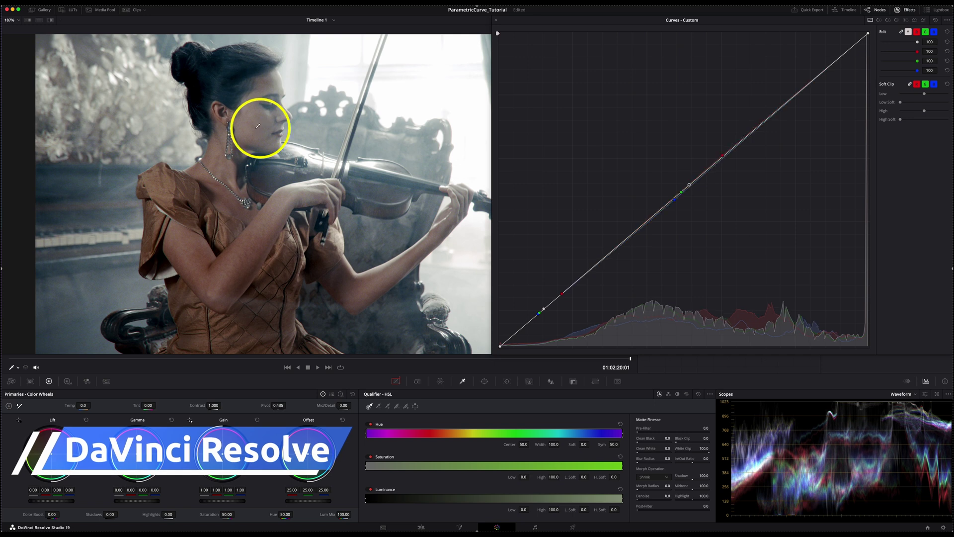
pyautogui.click(427, 74)
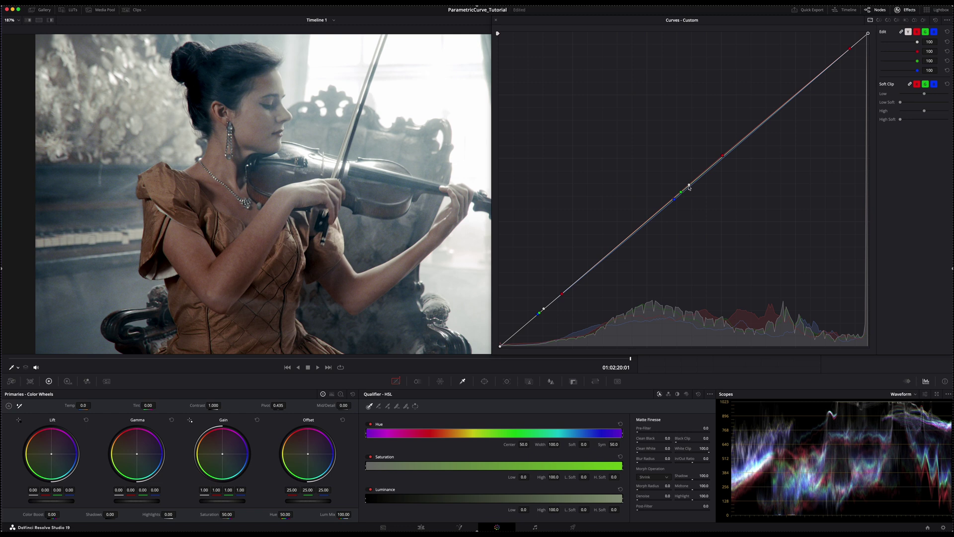
pyautogui.moveTo(689, 185); pyautogui.dragTo(693, 211)
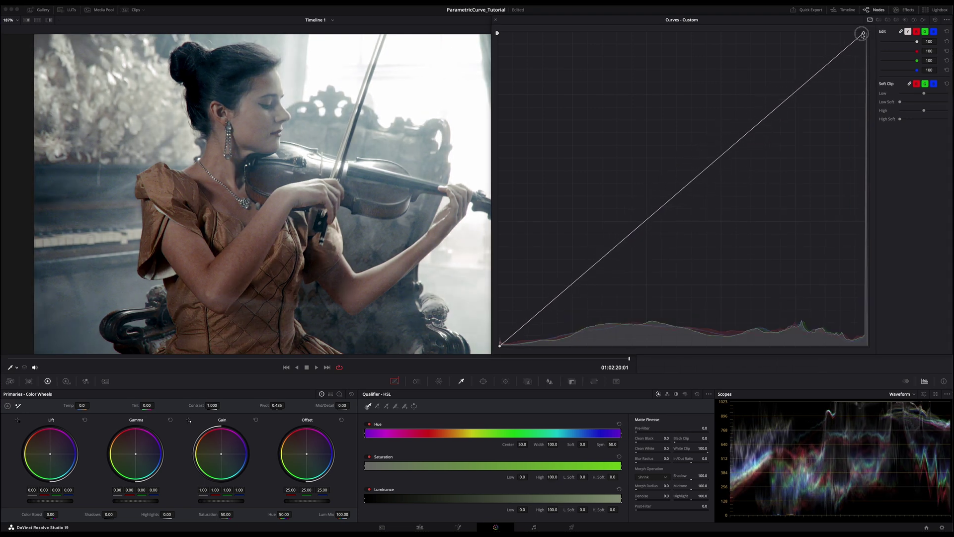
pyautogui.moveTo(860, 32); pyautogui.dragTo(766, 33)
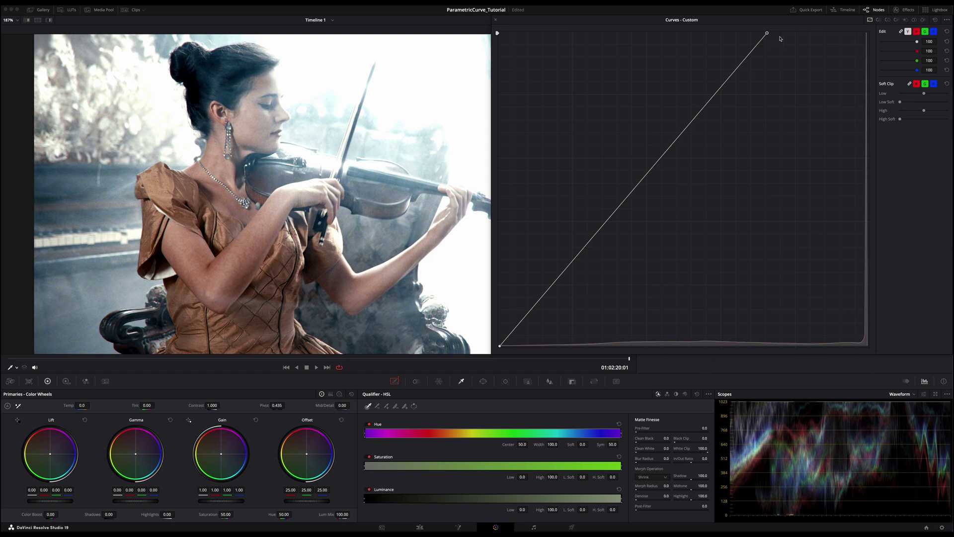
pyautogui.click(928, 24)
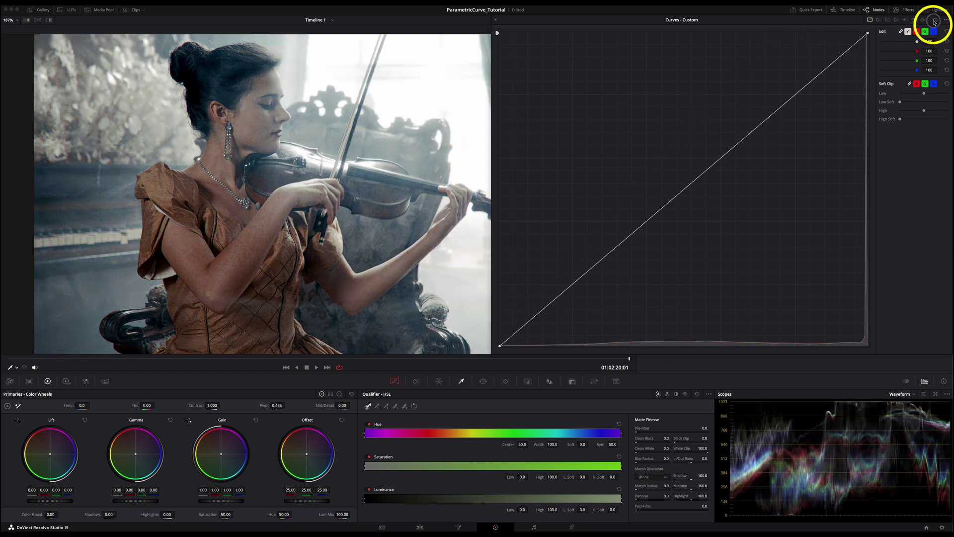
pyautogui.click(84, 200)
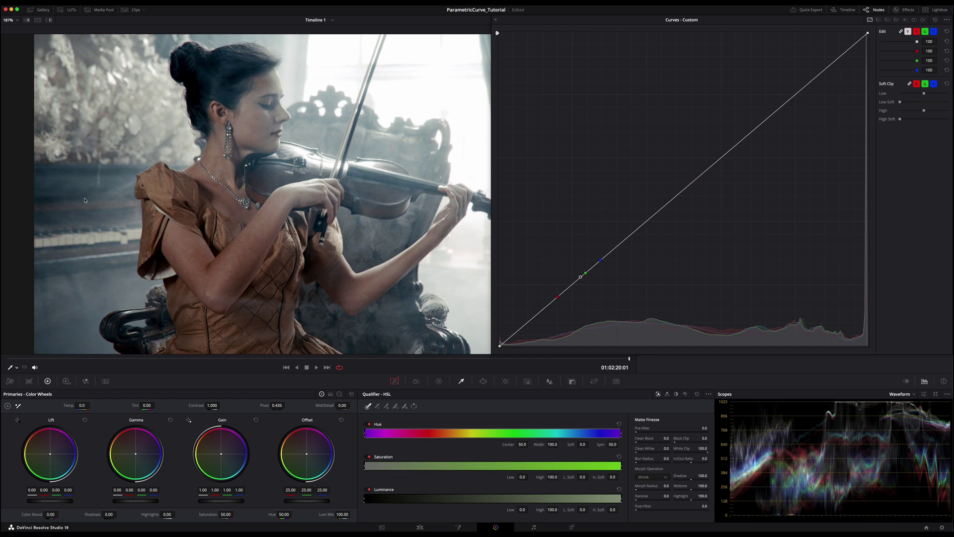
pyautogui.click(329, 125)
pyautogui.moveTo(576, 282); pyautogui.dragTo(590, 288)
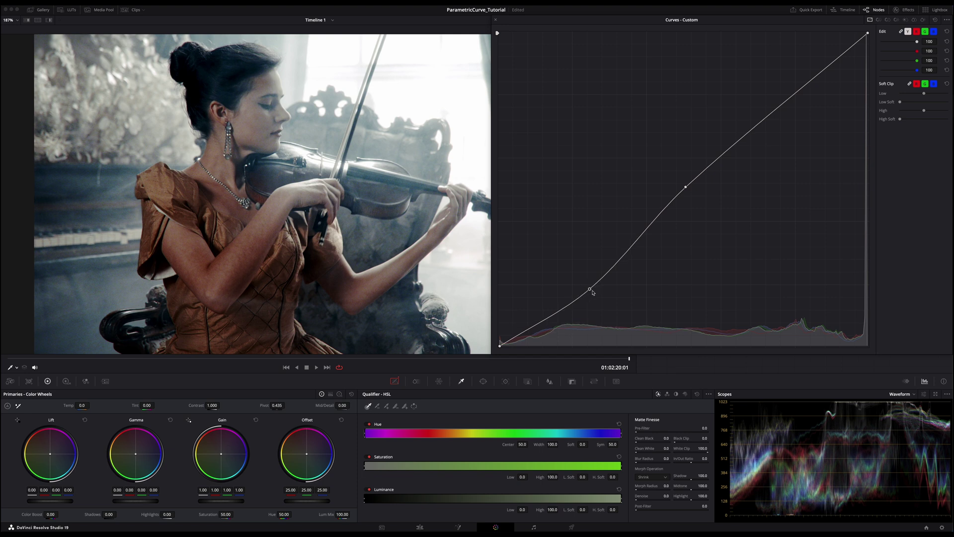
pyautogui.click(934, 20)
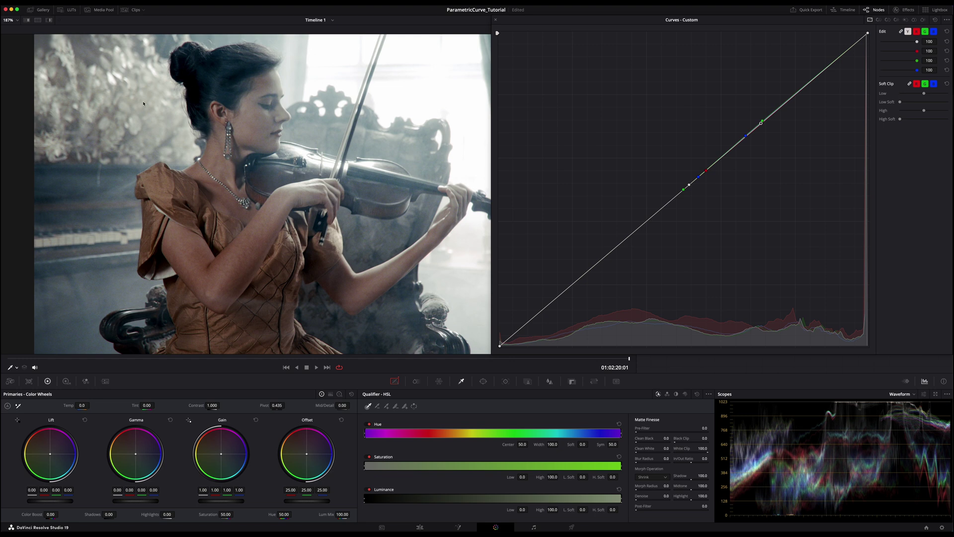
pyautogui.moveTo(760, 121); pyautogui.dragTo(758, 106)
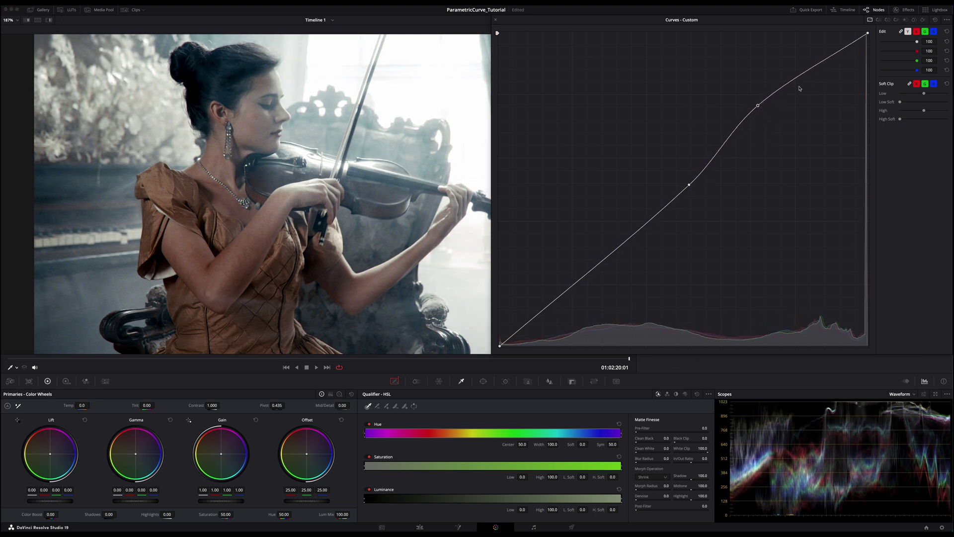
pyautogui.click(934, 20)
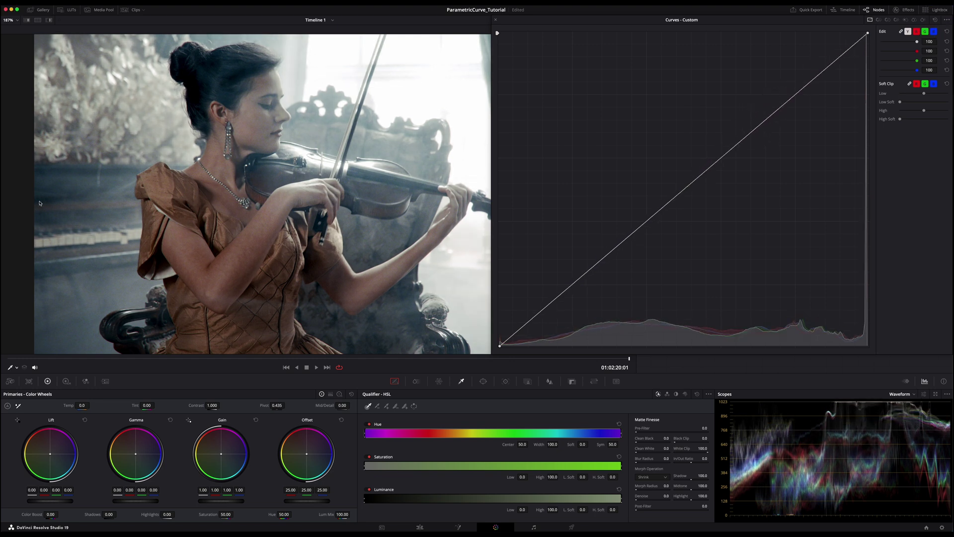
# Pin points from the face and a bright area, drag them into an S-curve, then toggle bypass to compare
pyautogui.click(250, 128)
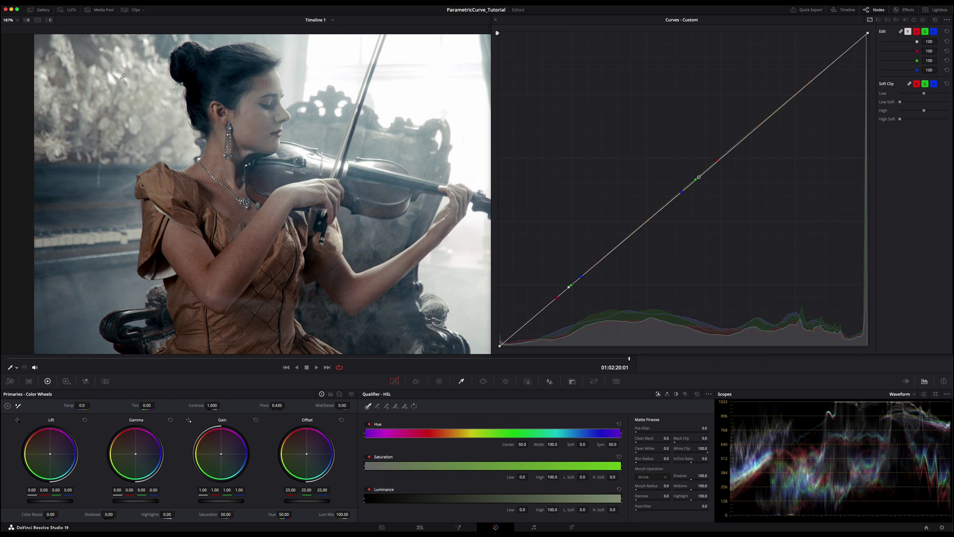
pyautogui.click(123, 76)
pyautogui.moveTo(570, 288); pyautogui.dragTo(582, 300)
pyautogui.moveTo(813, 81); pyautogui.dragTo(794, 73)
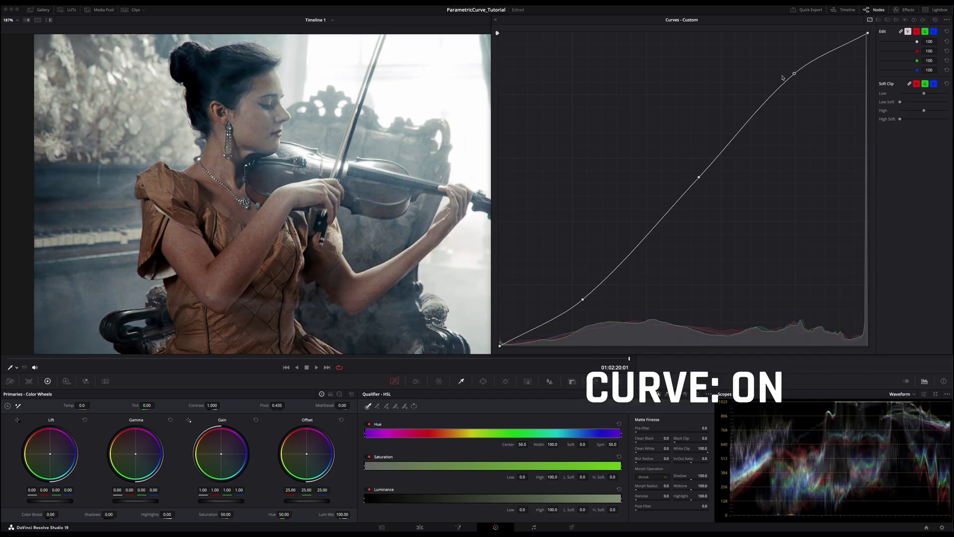
pyautogui.hotkey('ctrl', 'd')
pyautogui.hotkey('ctrl', 'd')
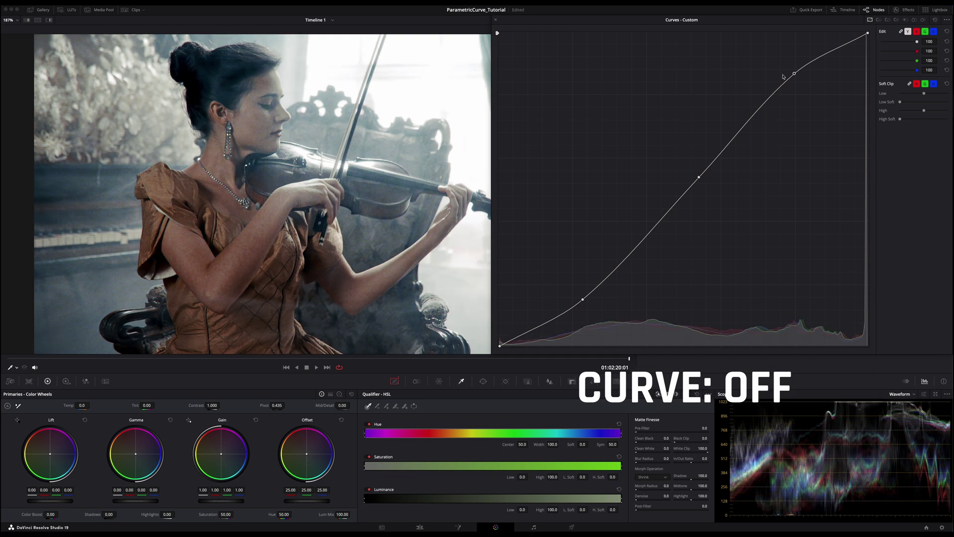
pyautogui.hotkey('ctrl', 'd')
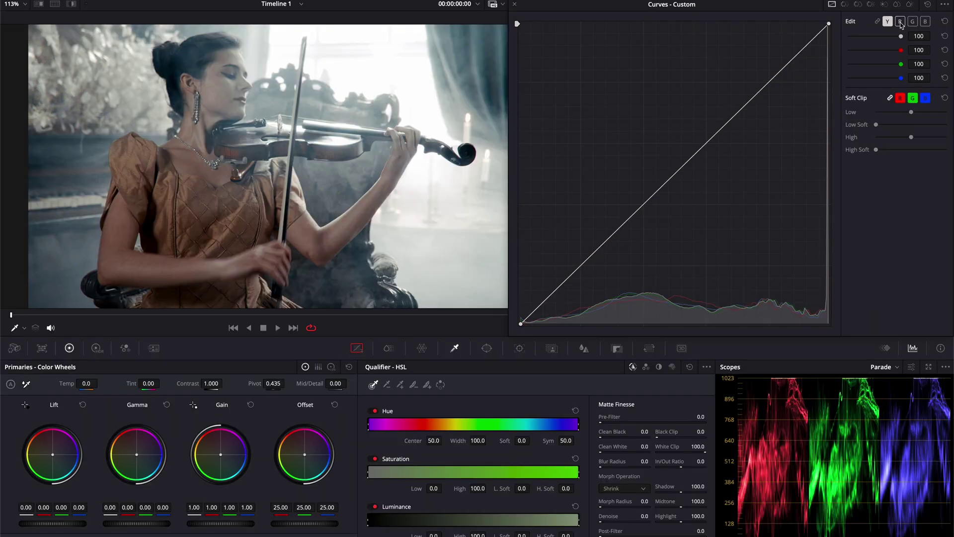
pyautogui.click(917, 31)
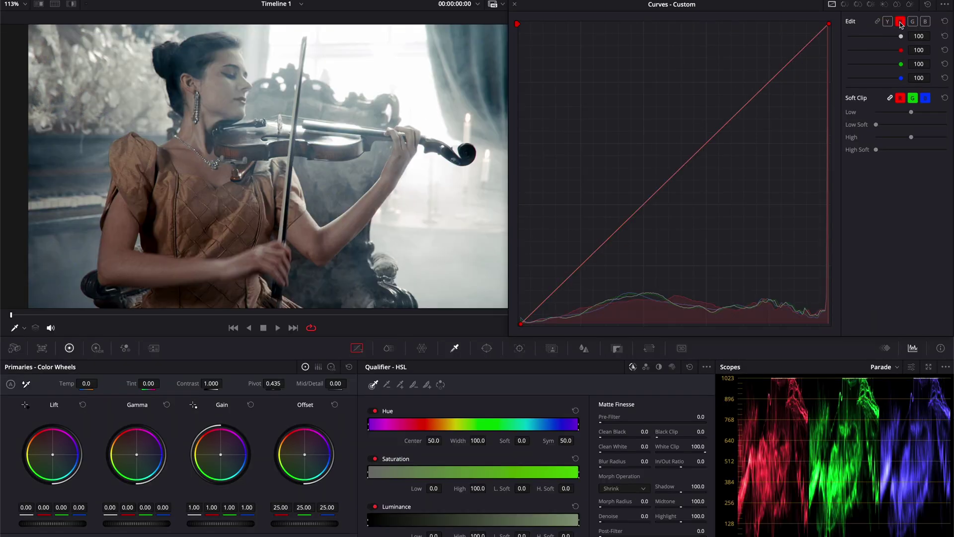
pyautogui.click(912, 21)
pyautogui.click(925, 21)
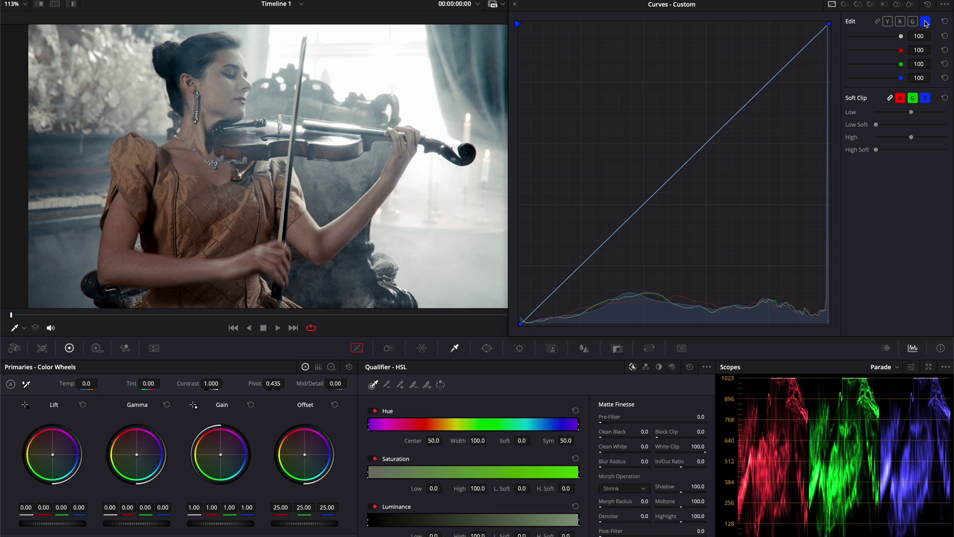
pyautogui.click(900, 22)
pyautogui.moveTo(827, 23); pyautogui.dragTo(829, 45)
pyautogui.click(924, 22)
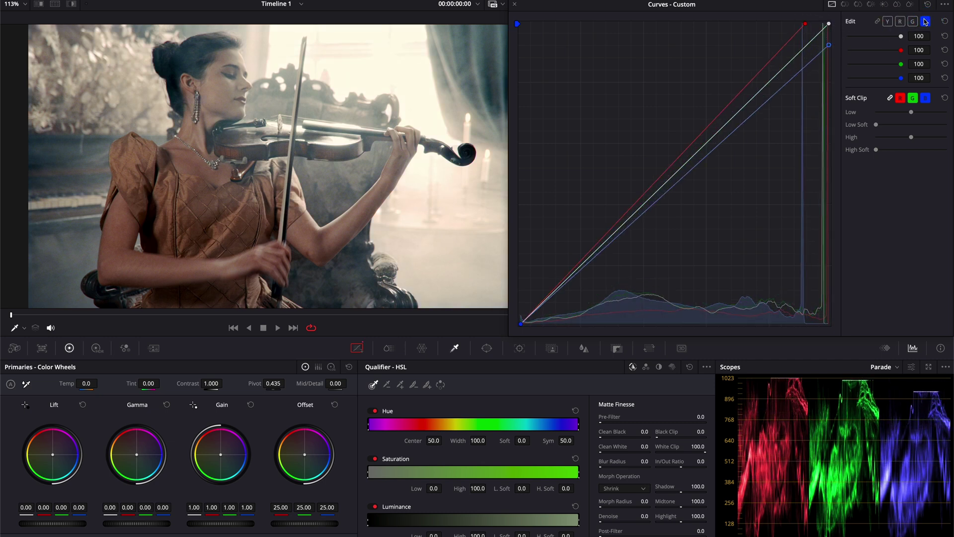
pyautogui.click(912, 22)
pyautogui.click(749, 94)
pyautogui.click(645, 211)
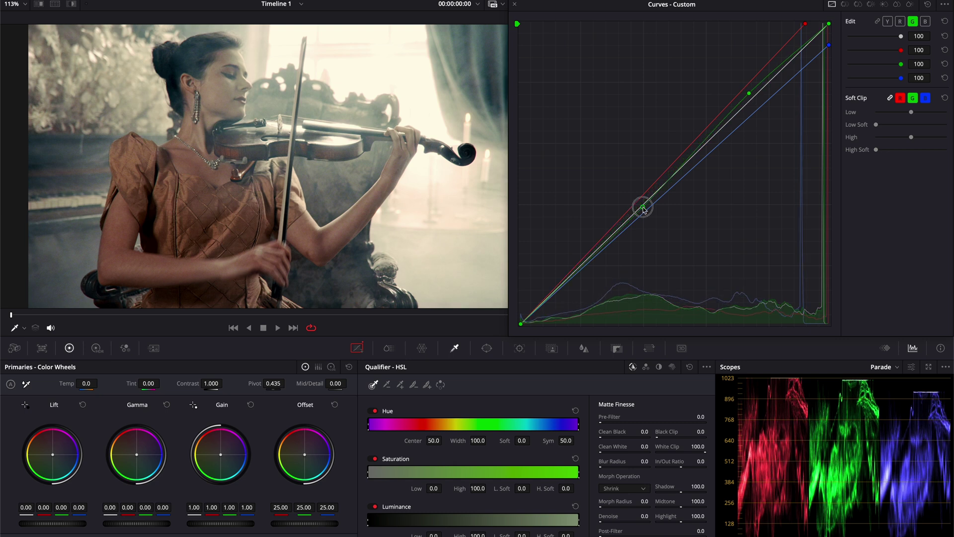
pyautogui.click(928, 5)
pyautogui.click(925, 21)
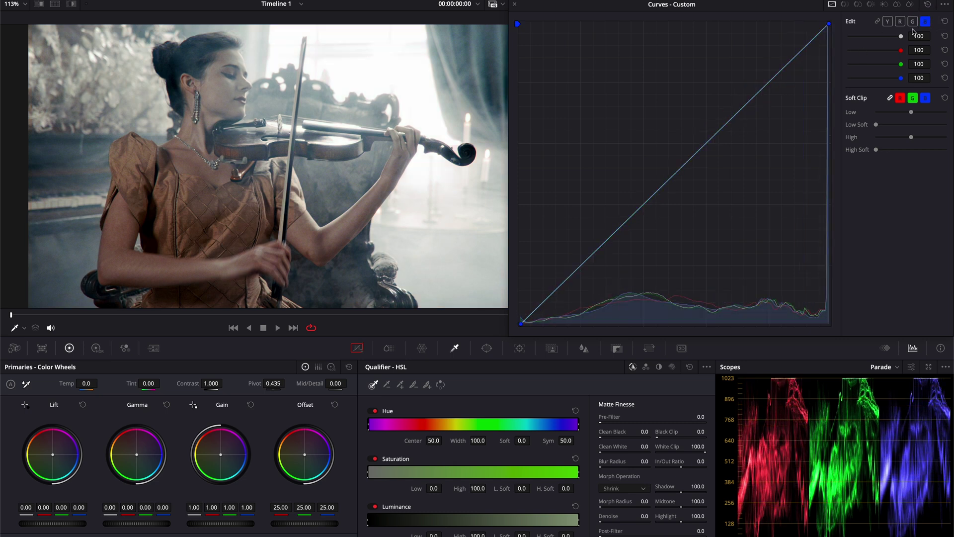
pyautogui.click(760, 91)
pyautogui.moveTo(761, 91); pyautogui.dragTo(766, 108)
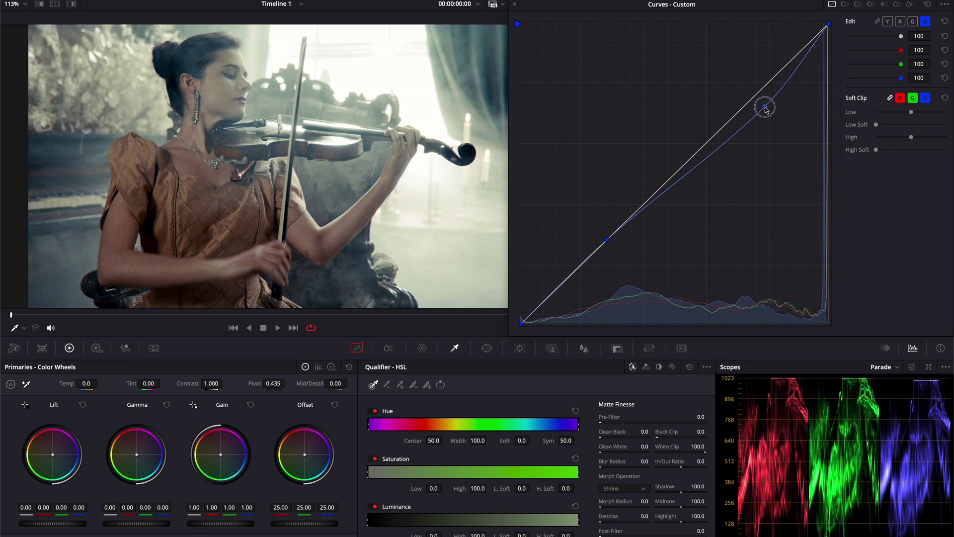
pyautogui.moveTo(609, 243); pyautogui.dragTo(602, 229)
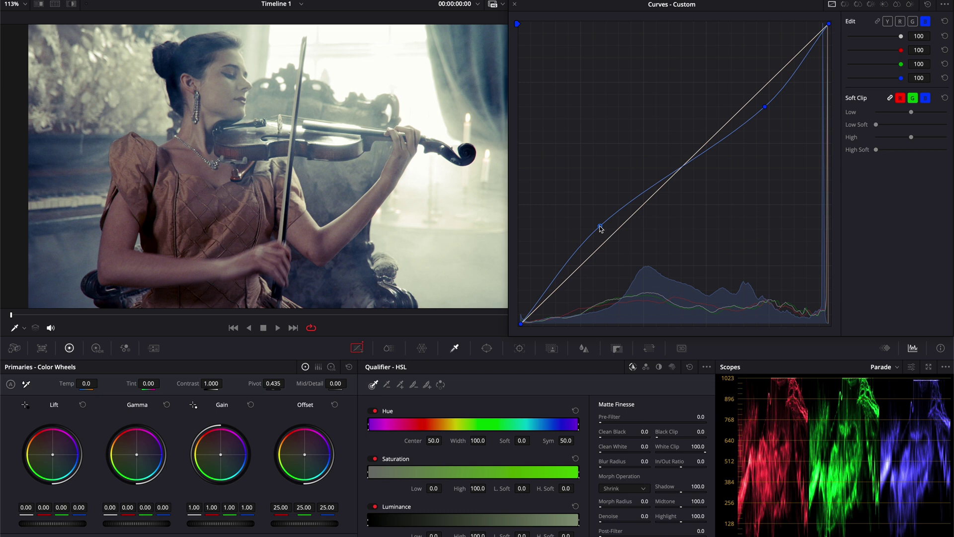
pyautogui.hotkey('ctrl', 'd')
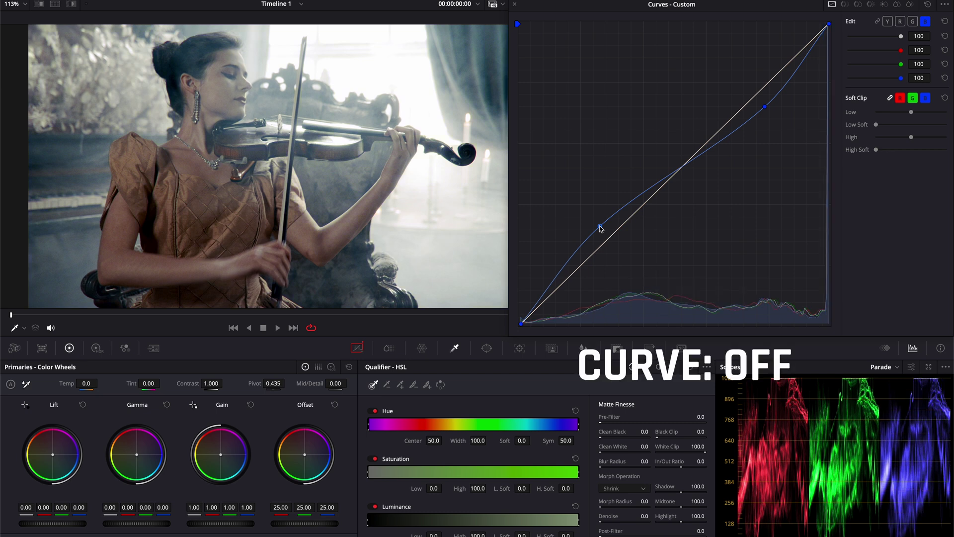
pyautogui.hotkey('ctrl', 'd')
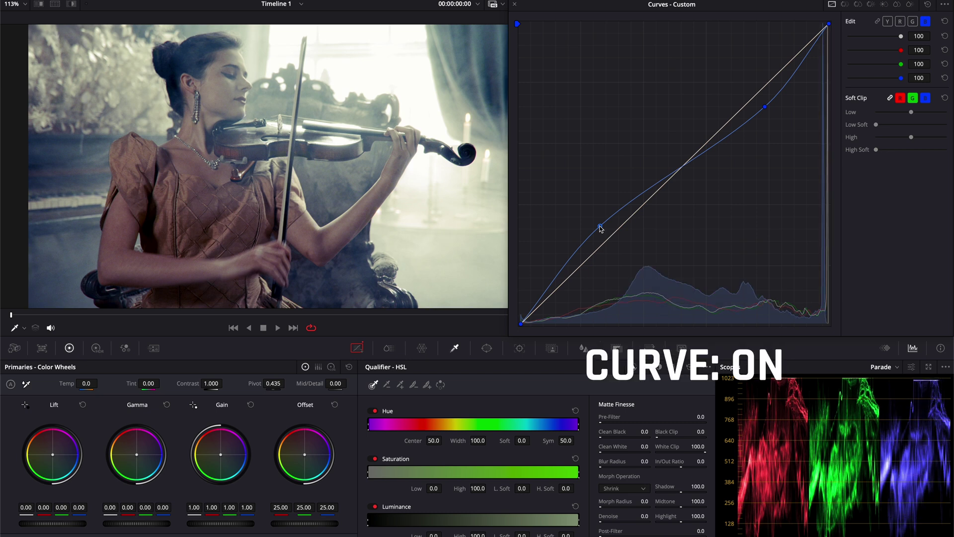
pyautogui.hotkey('ctrl', 'd')
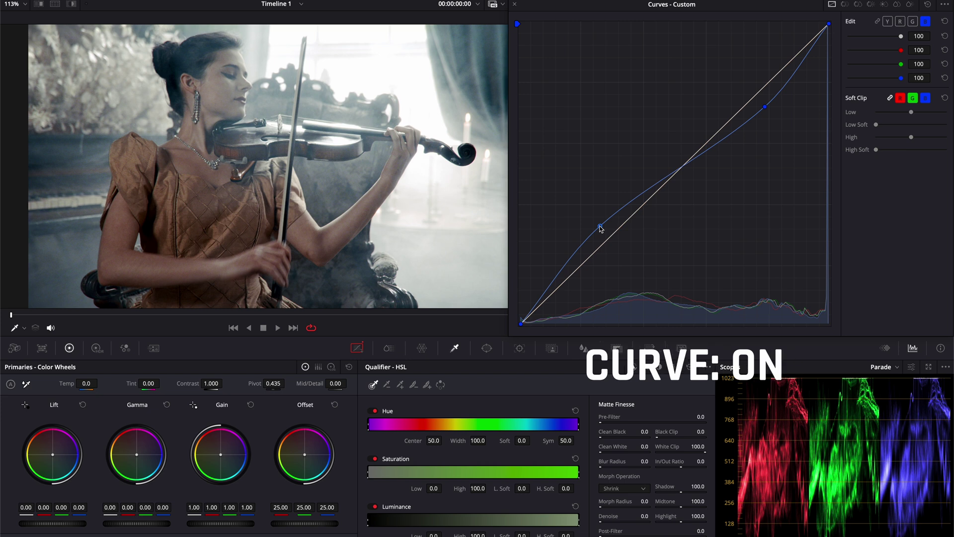
pyautogui.hotkey('ctrl', 'd')
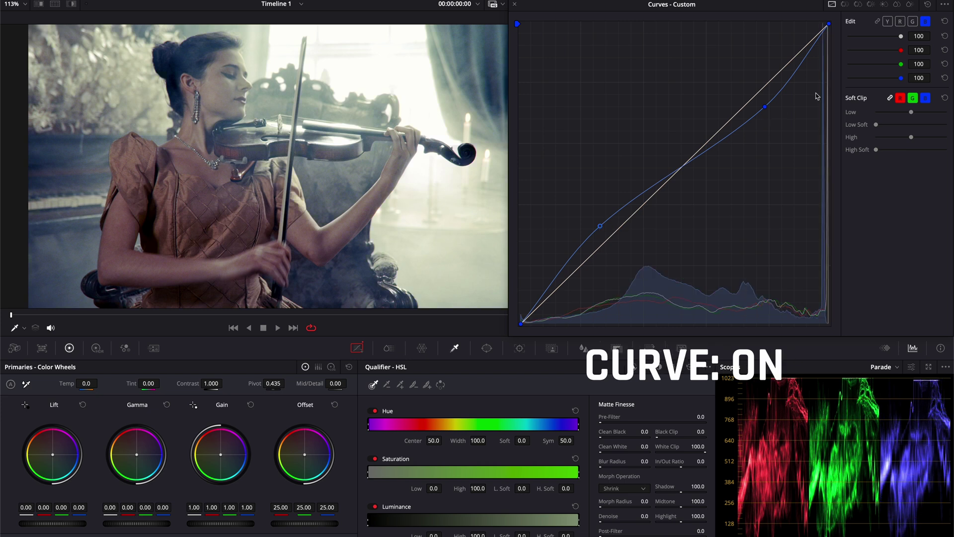
pyautogui.click(927, 5)
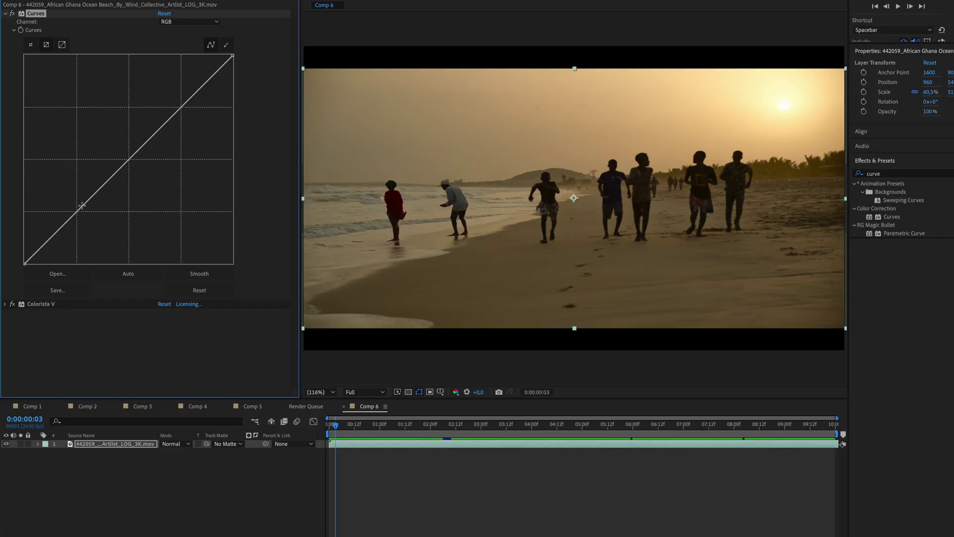
pyautogui.click(82, 205)
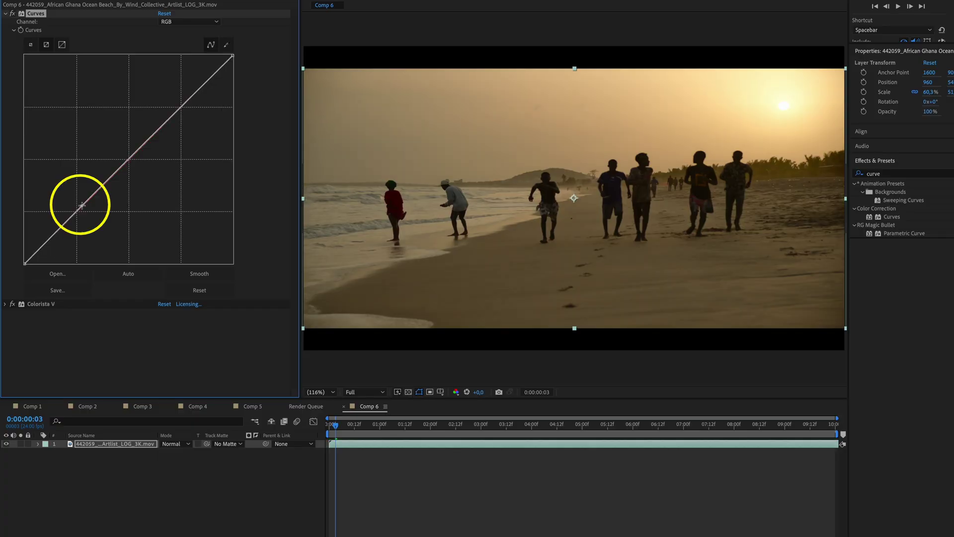
pyautogui.moveTo(82, 205); pyautogui.dragTo(94, 226)
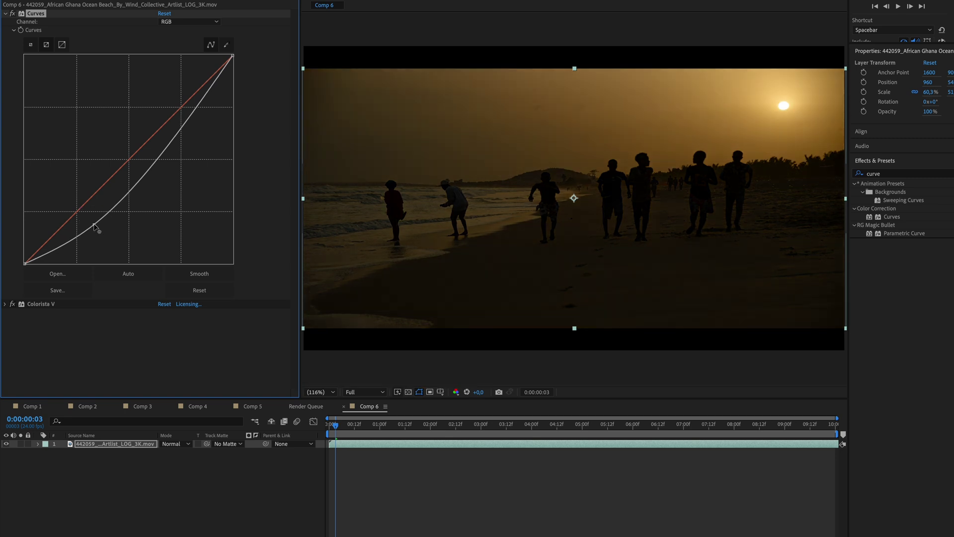
pyautogui.moveTo(157, 156); pyautogui.dragTo(151, 133)
pyautogui.click(166, 14)
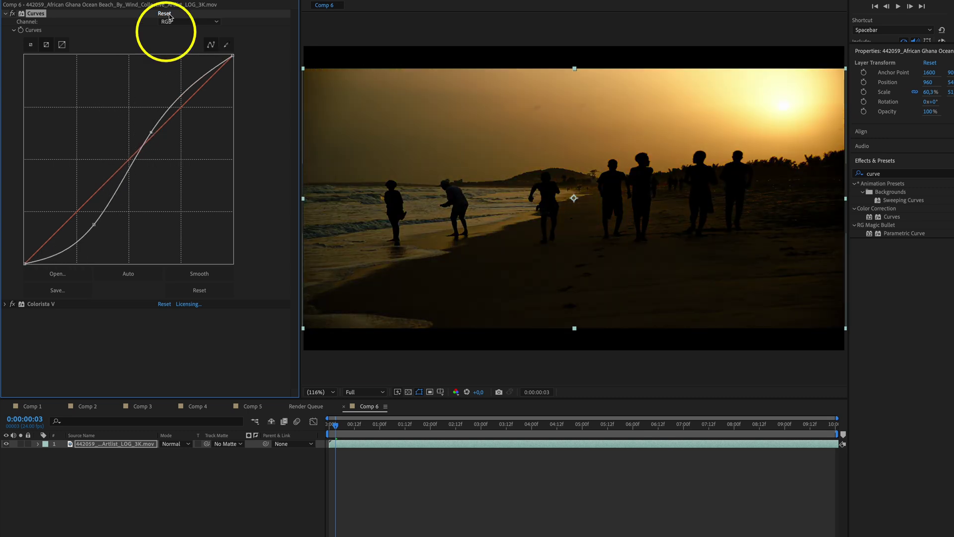
pyautogui.click(58, 232)
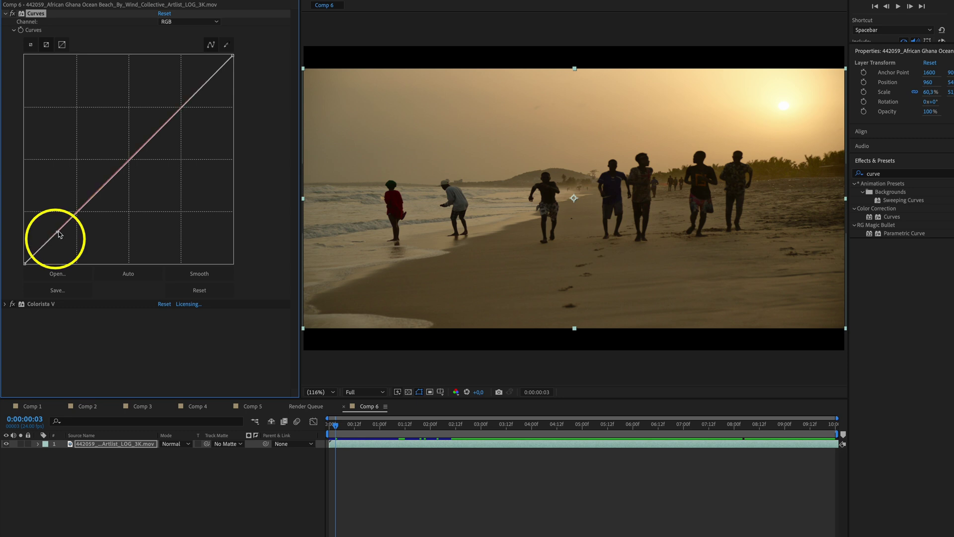
pyautogui.click(78, 211)
pyautogui.moveTo(99, 190); pyautogui.dragTo(76, 203)
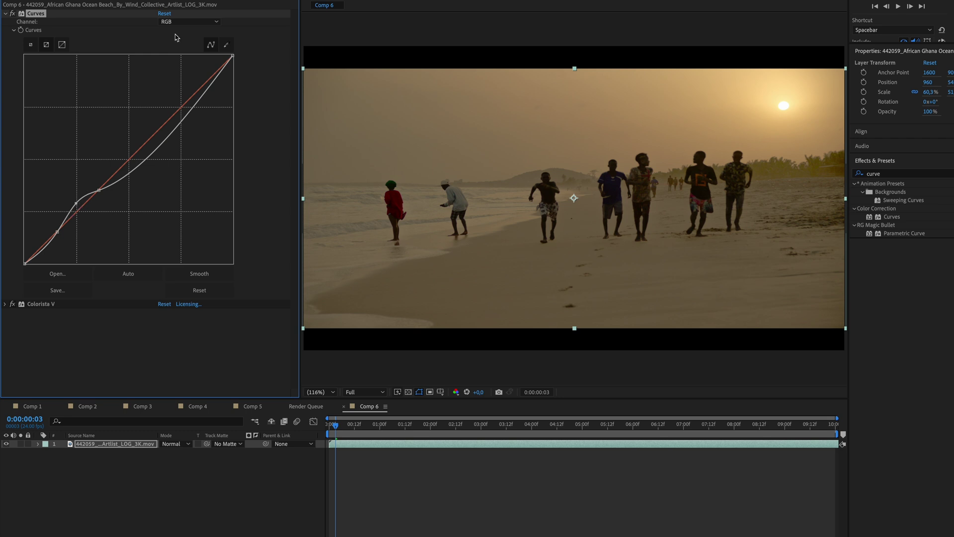
pyautogui.click(165, 14)
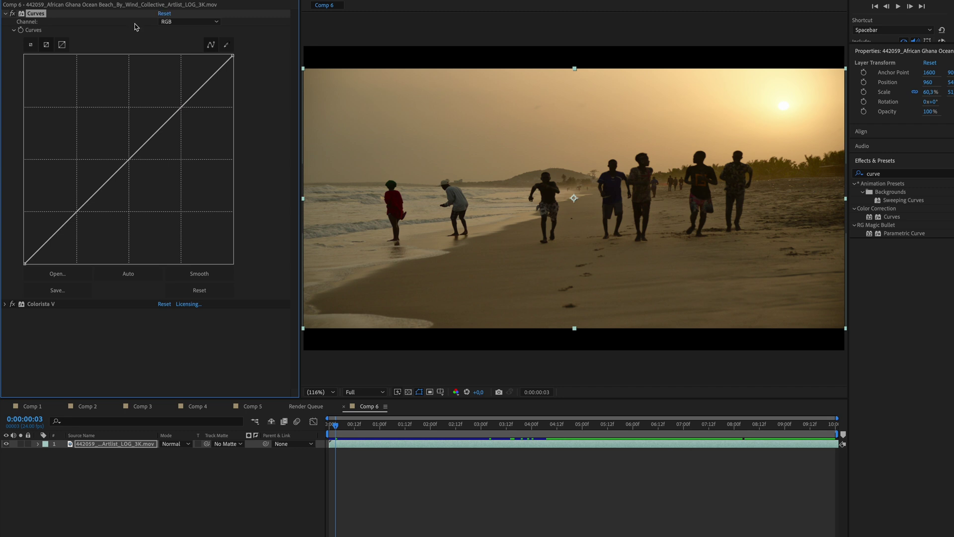
pyautogui.click(215, 22)
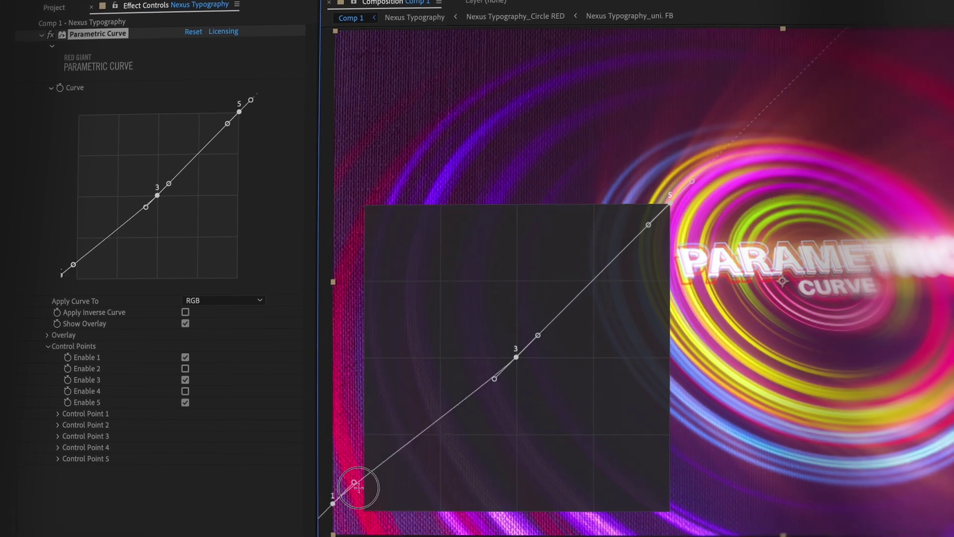
# Shape the Parametric Curve into an S, move the overlay left and shrink it, and enable Show Overlay
pyautogui.moveTo(365, 513); pyautogui.dragTo(396, 497)
pyautogui.moveTo(539, 338); pyautogui.dragTo(534, 267)
pyautogui.click(63, 316)
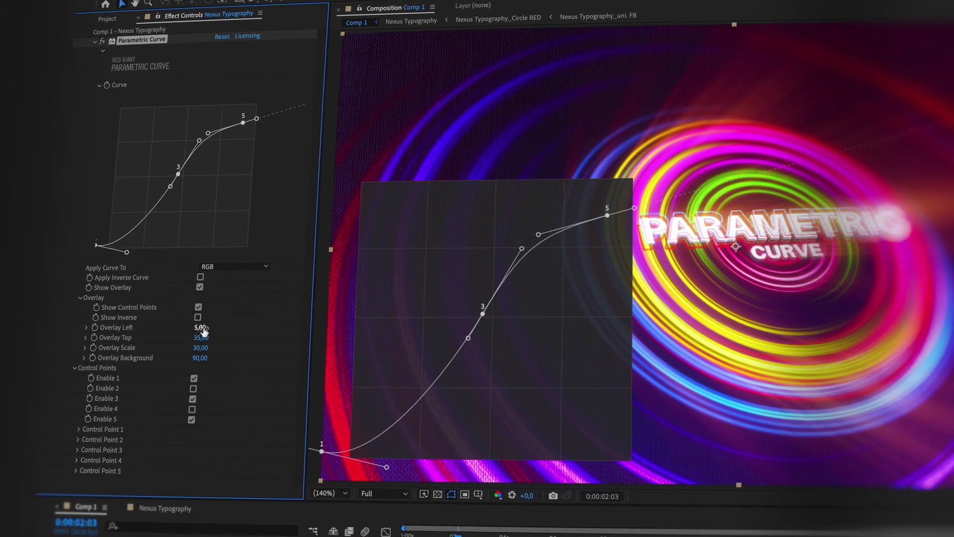
pyautogui.moveTo(199, 323); pyautogui.dragTo(179, 345)
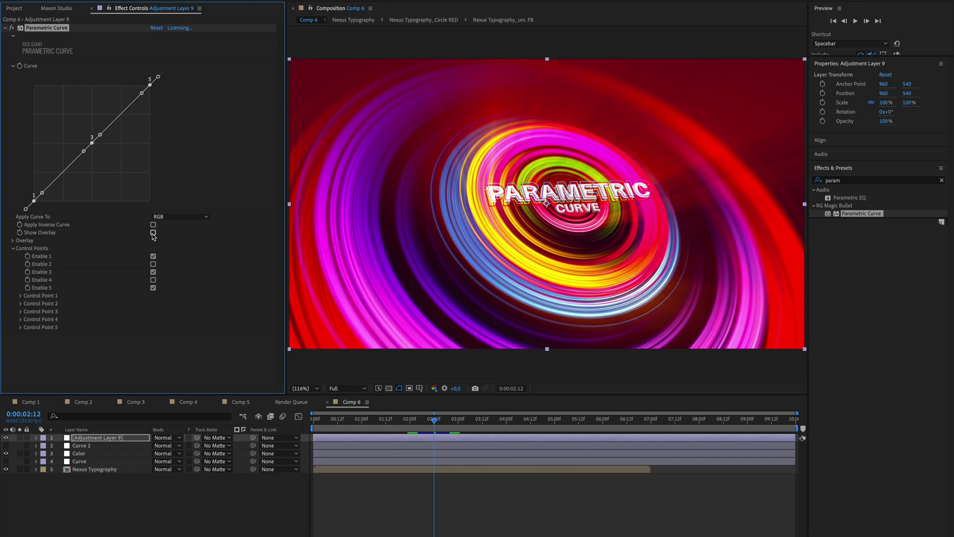
pyautogui.click(306, 388)
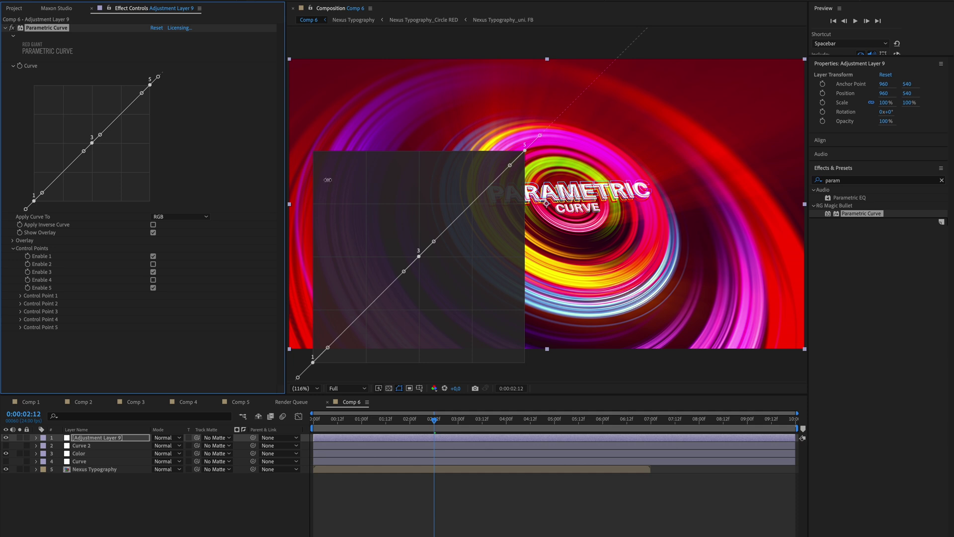
# Shrink the curve overlay by its corner and set Overlay Background darkness to 67
pyautogui.click(313, 151)
pyautogui.moveTo(313, 150); pyautogui.dragTo(315, 170)
pyautogui.click(13, 242)
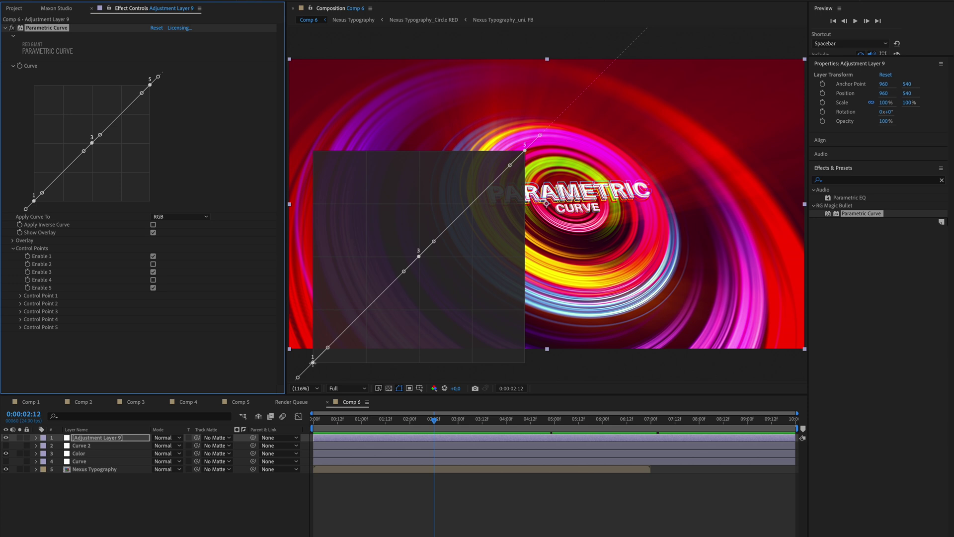
# Move point 1 right, pull point 3 down and point 5 left to darken the midtones
pyautogui.moveTo(312, 363)
pyautogui.mouseDown()
pyautogui.moveTo(346, 365)
pyautogui.moveTo(313, 360)
pyautogui.mouseUp()
pyautogui.moveTo(419, 256); pyautogui.dragTo(420, 275)
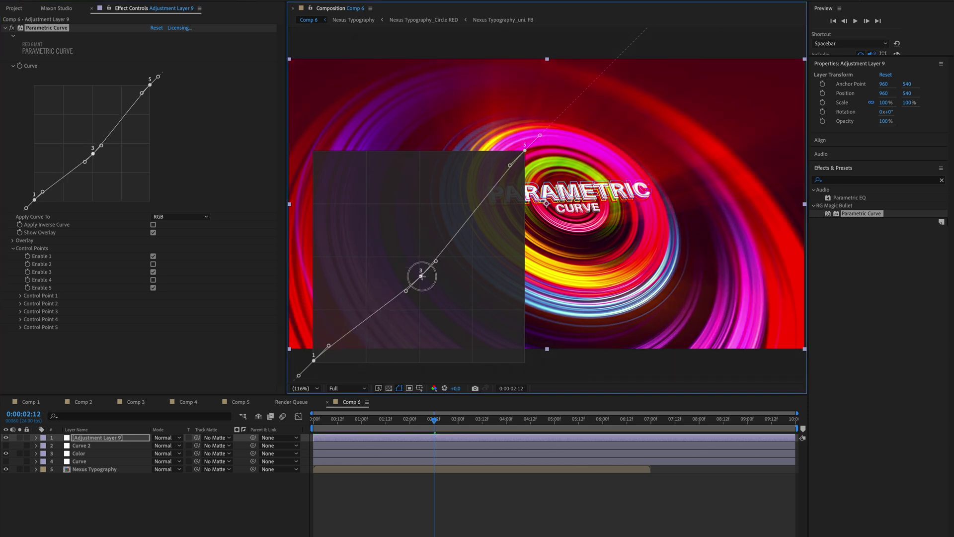
pyautogui.moveTo(525, 149); pyautogui.dragTo(506, 150)
# Reset the curve, enable points 2 and 4, and drag point 2 below and point 4 above the diagonal
pyautogui.click(158, 28)
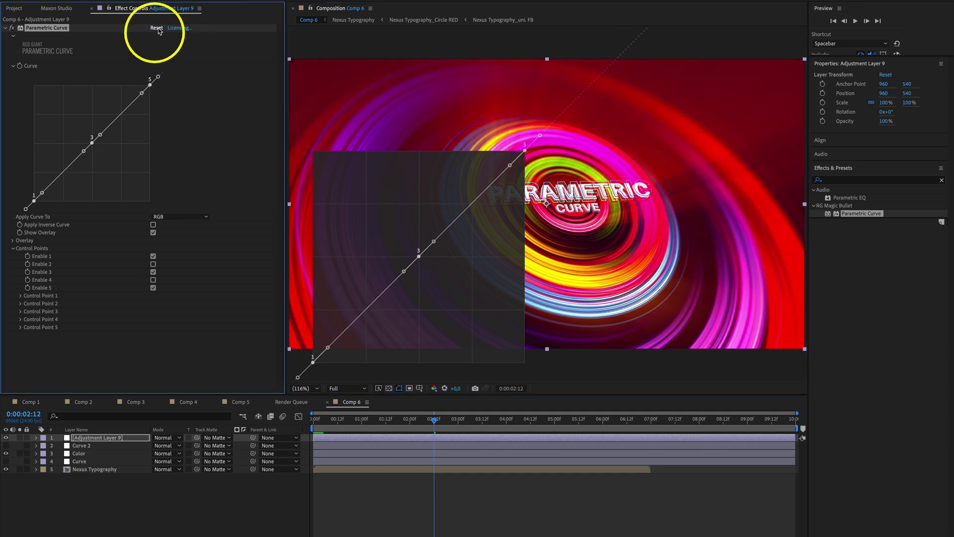
pyautogui.click(153, 280)
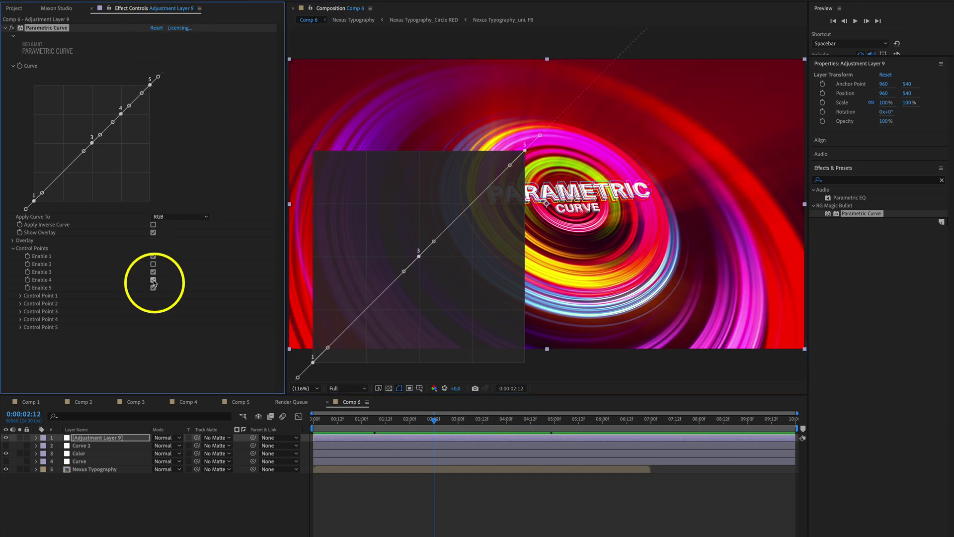
pyautogui.click(153, 265)
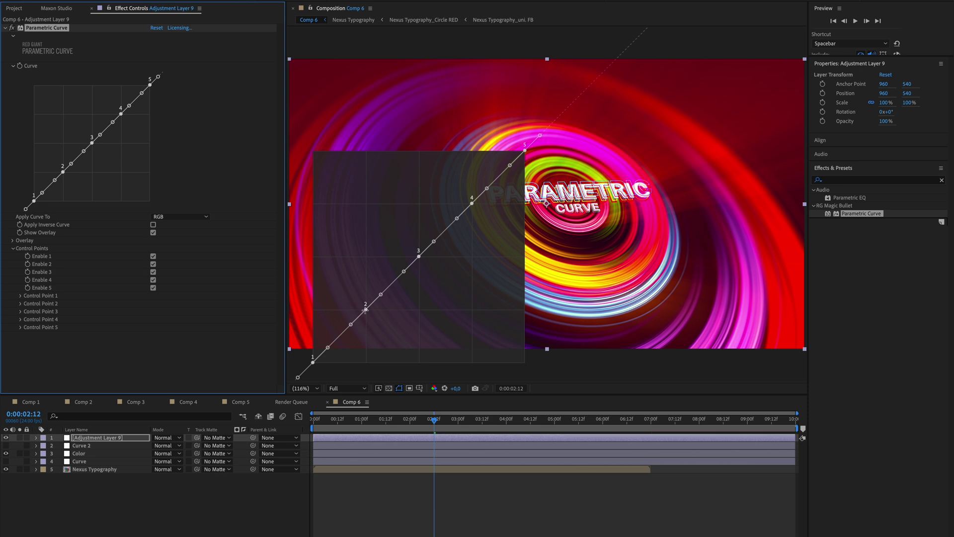
pyautogui.moveTo(366, 309); pyautogui.dragTo(370, 317)
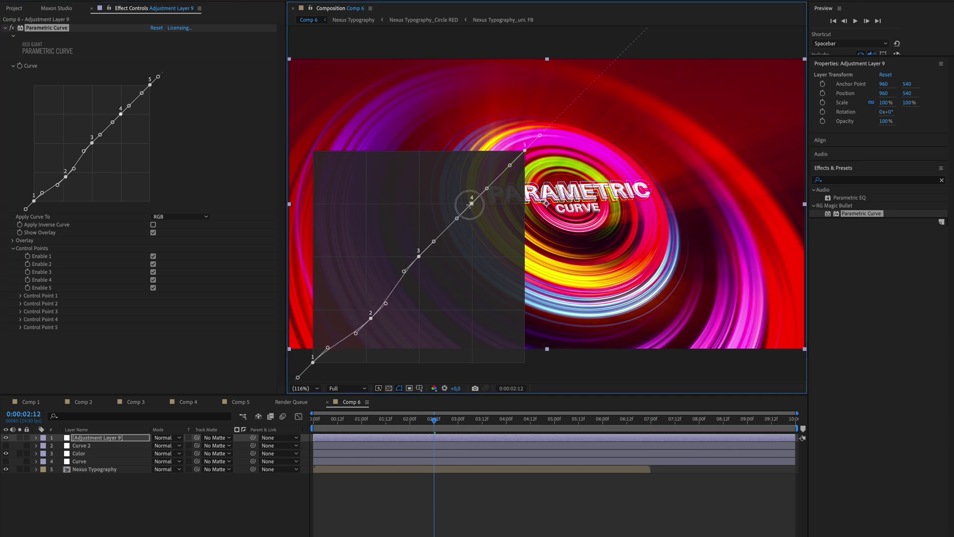
pyautogui.moveTo(473, 203); pyautogui.dragTo(456, 197)
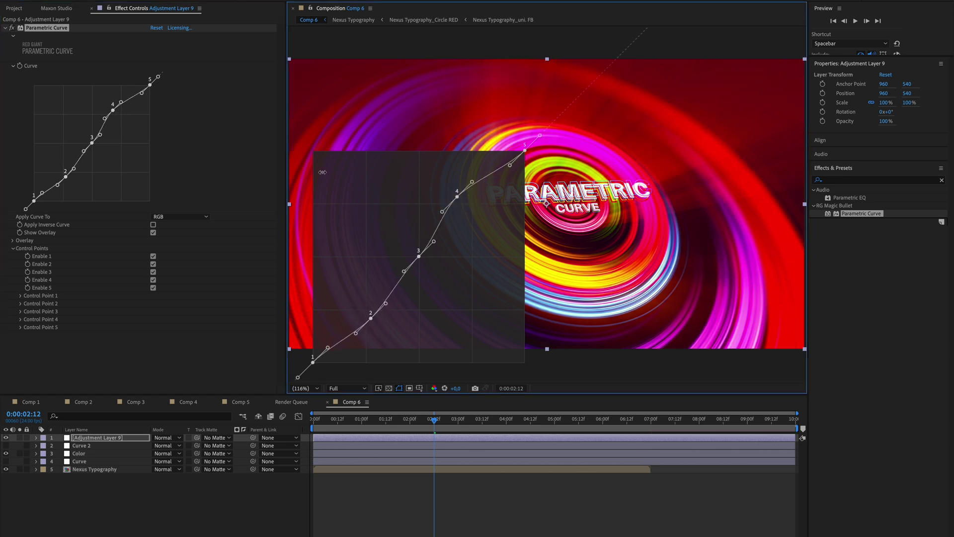
# Reset again, disable points 2, 3 and 4, and bow the curve upward with the handles of points 1 and 5
pyautogui.click(157, 28)
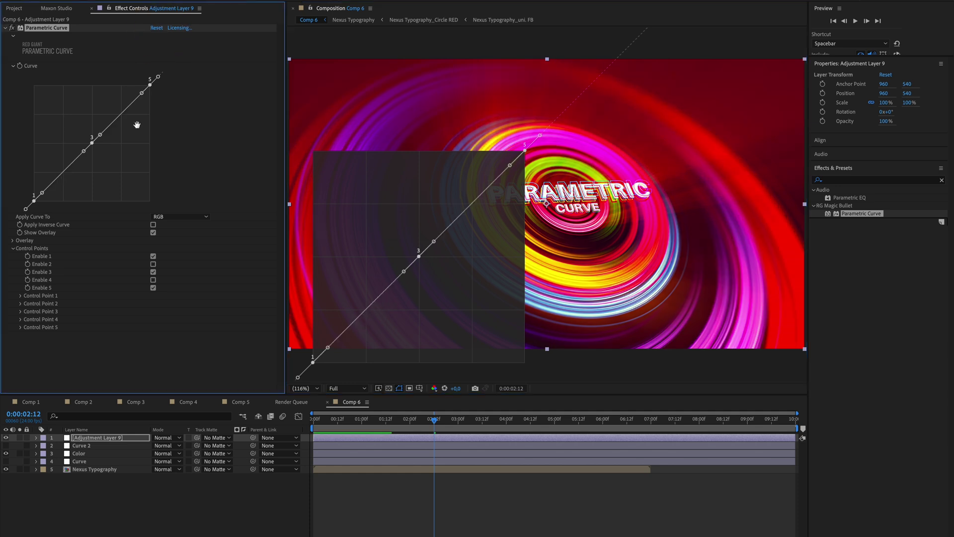
pyautogui.click(153, 264)
pyautogui.click(153, 279)
pyautogui.click(153, 272)
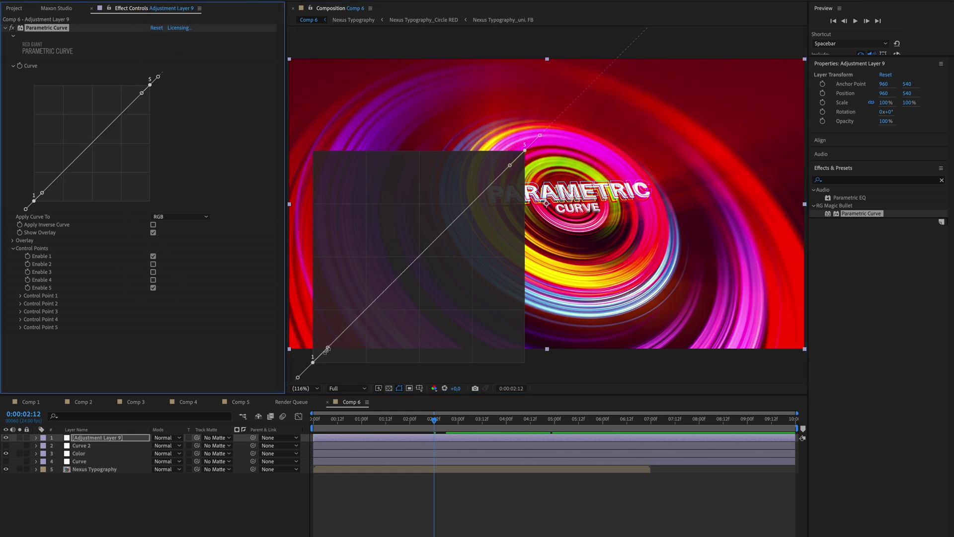
pyautogui.moveTo(328, 348); pyautogui.dragTo(361, 272)
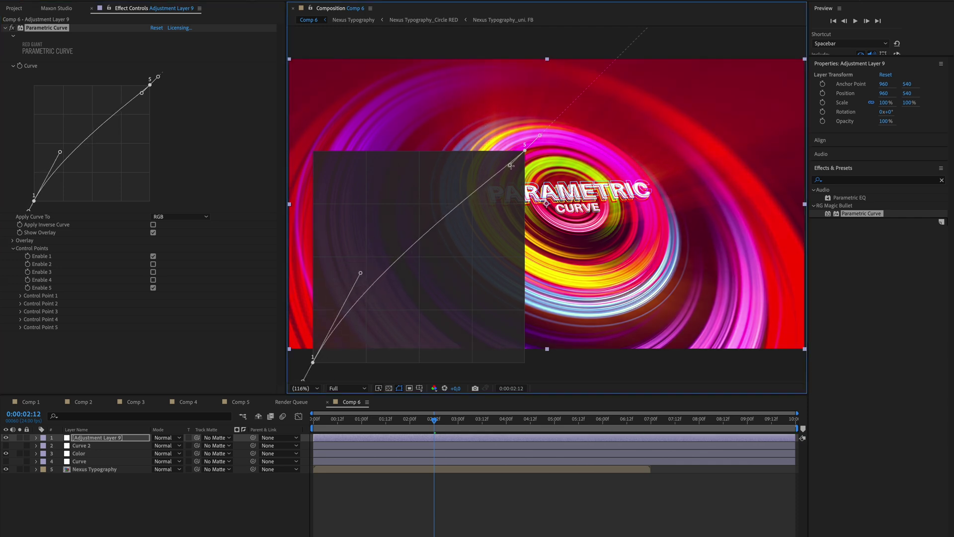
pyautogui.moveTo(510, 165); pyautogui.dragTo(514, 215)
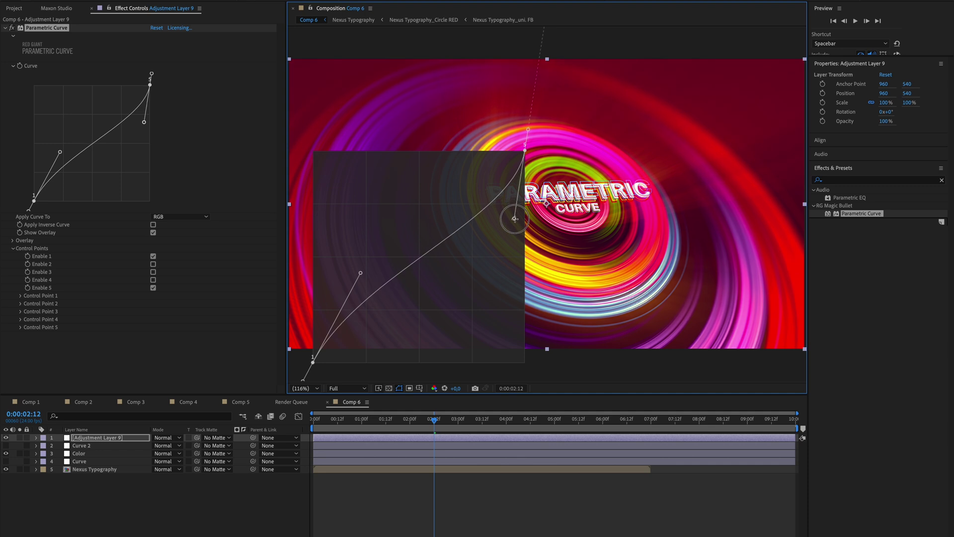
pyautogui.moveTo(360, 273); pyautogui.dragTo(405, 198)
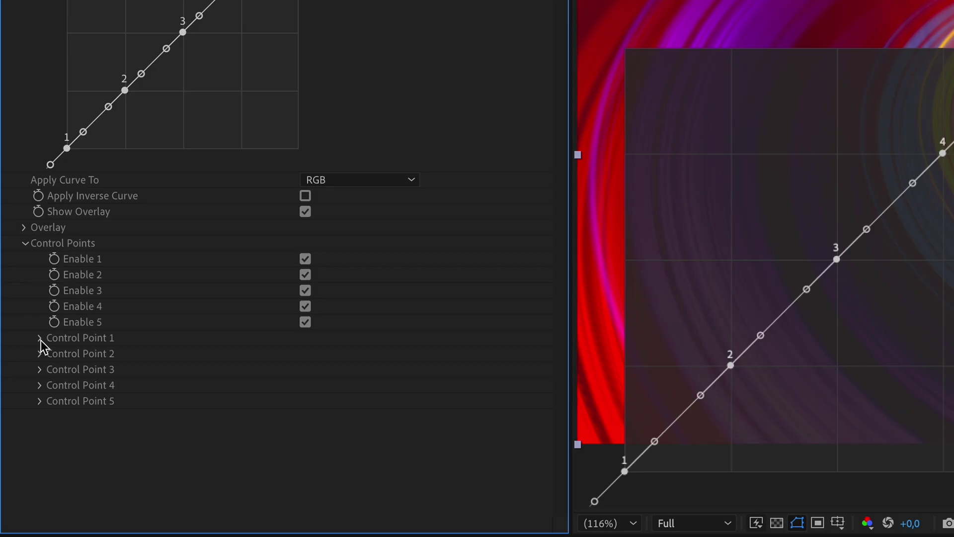
# Expand control point 1's settings and nudge its X value to 2,06
pyautogui.click(20, 296)
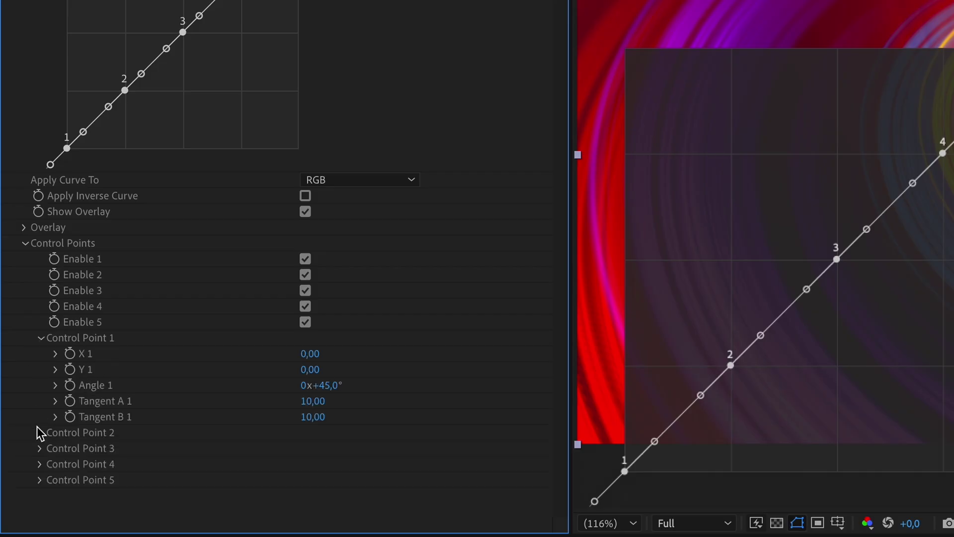
pyautogui.click(39, 432)
pyautogui.click(55, 354)
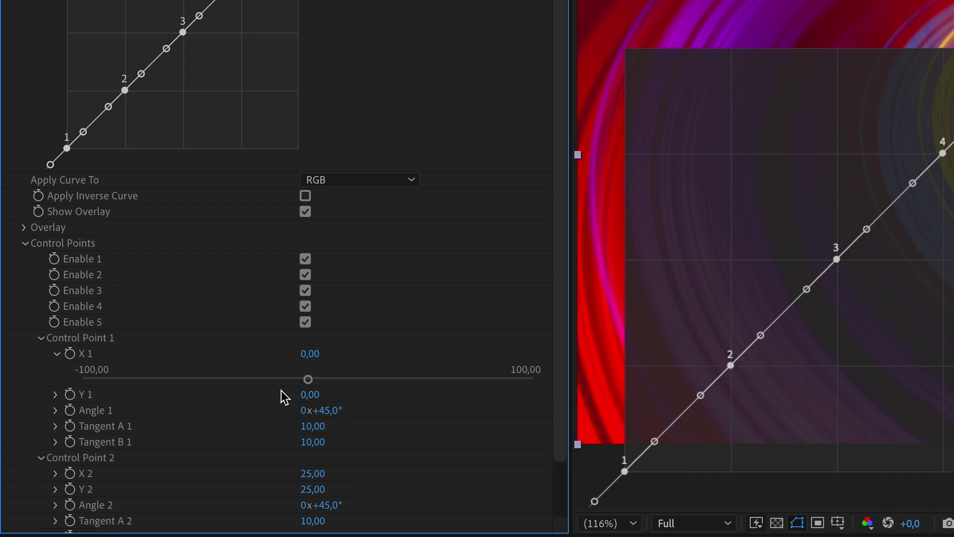
pyautogui.moveTo(307, 379)
pyautogui.mouseDown()
pyautogui.moveTo(358, 383)
pyautogui.moveTo(313, 382)
pyautogui.mouseUp()
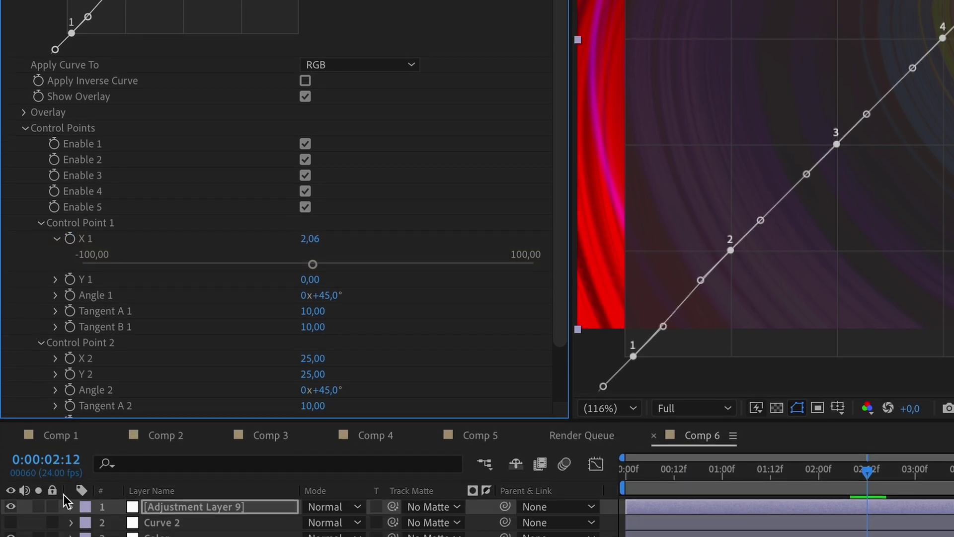
# Start an expression on the X 1 property from the layer's timeline properties
pyautogui.click(71, 434)
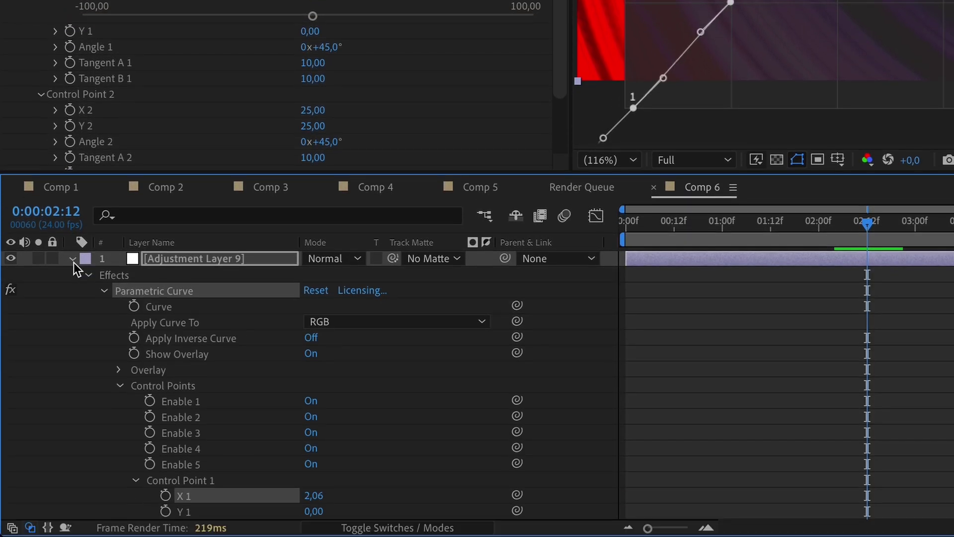
pyautogui.rightClick(315, 498)
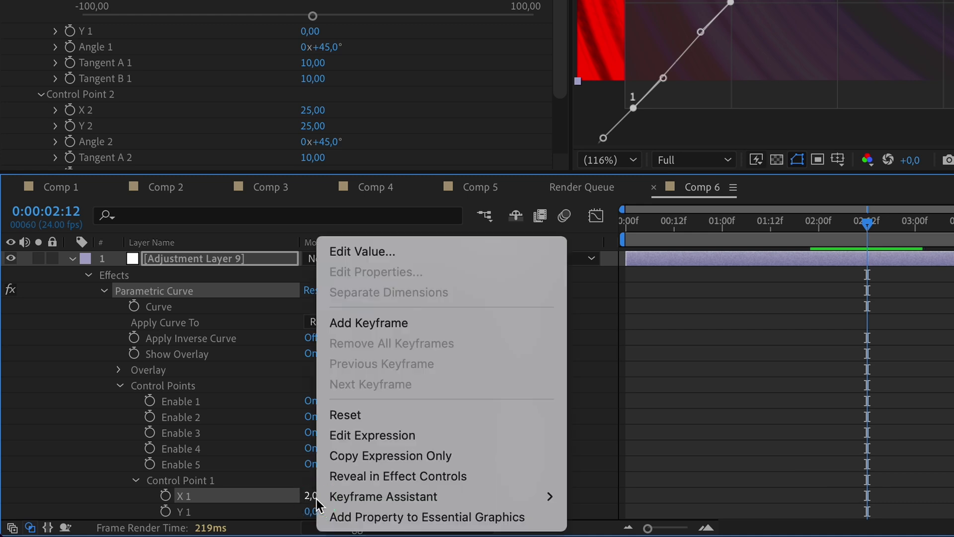
pyautogui.click(367, 440)
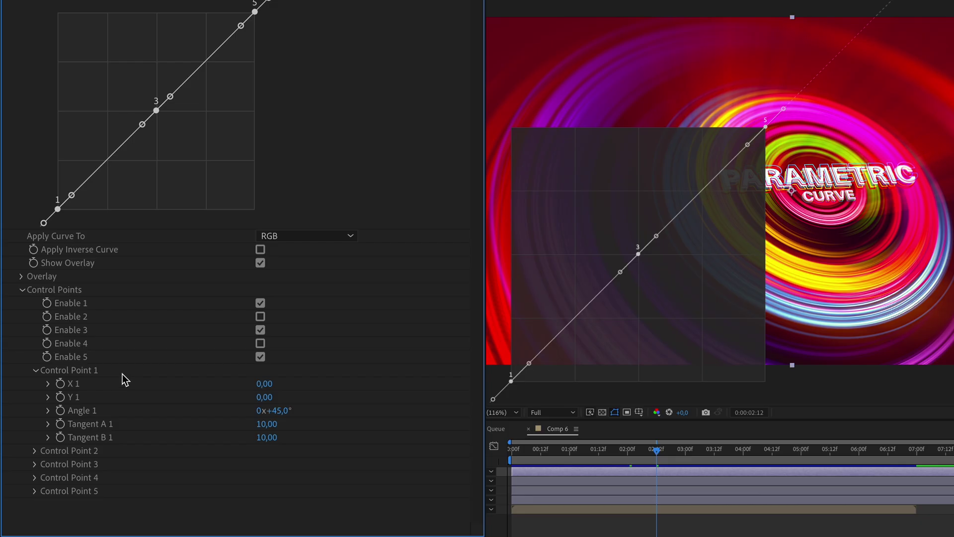
# Set point 1 to X -7,82 and Y 17,28, then flatten its tangent to ease the shadow lift
pyautogui.click(49, 384)
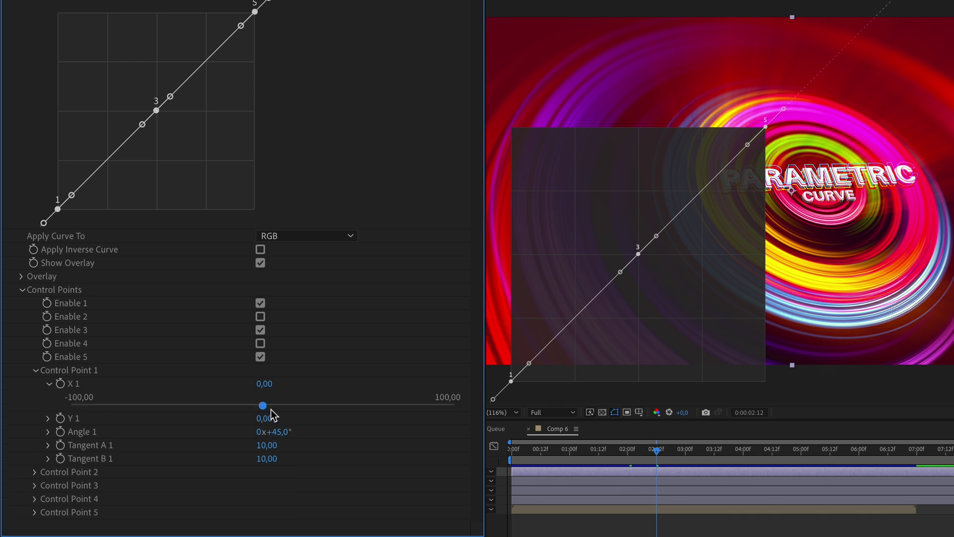
pyautogui.moveTo(263, 411)
pyautogui.mouseDown()
pyautogui.moveTo(295, 410)
pyautogui.moveTo(256, 411)
pyautogui.moveTo(264, 411)
pyautogui.mouseUp()
pyautogui.click(47, 418)
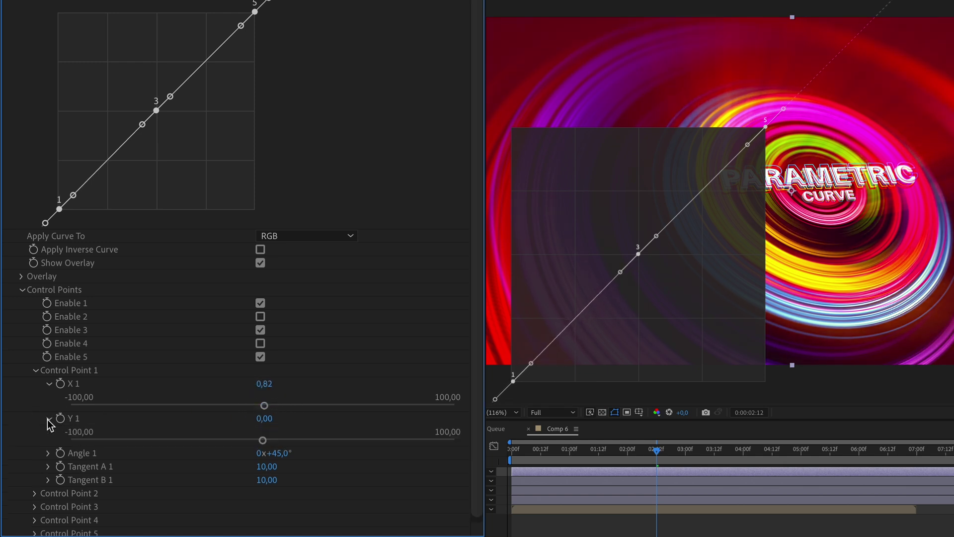
pyautogui.moveTo(264, 440)
pyautogui.mouseDown()
pyautogui.moveTo(317, 441)
pyautogui.moveTo(265, 441)
pyautogui.mouseUp()
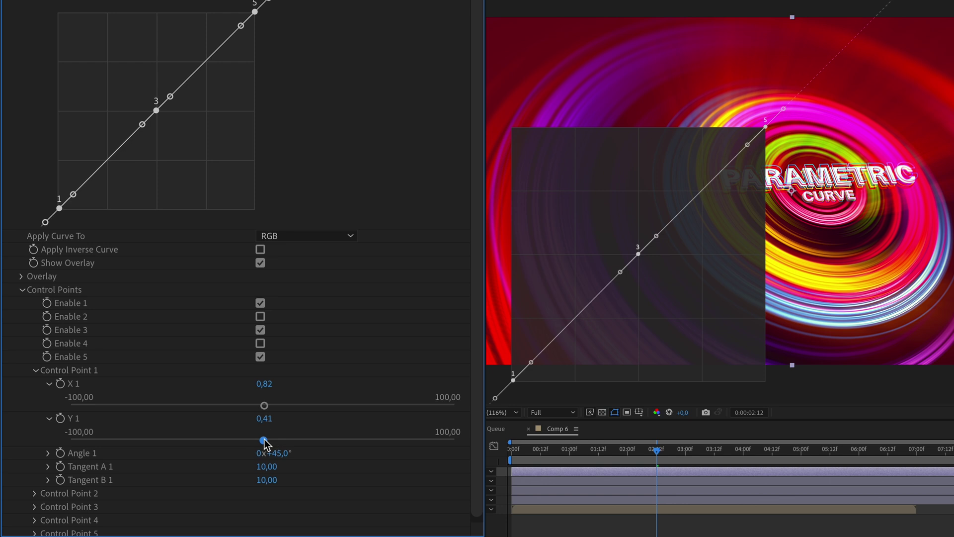
pyautogui.moveTo(264, 405); pyautogui.dragTo(248, 405)
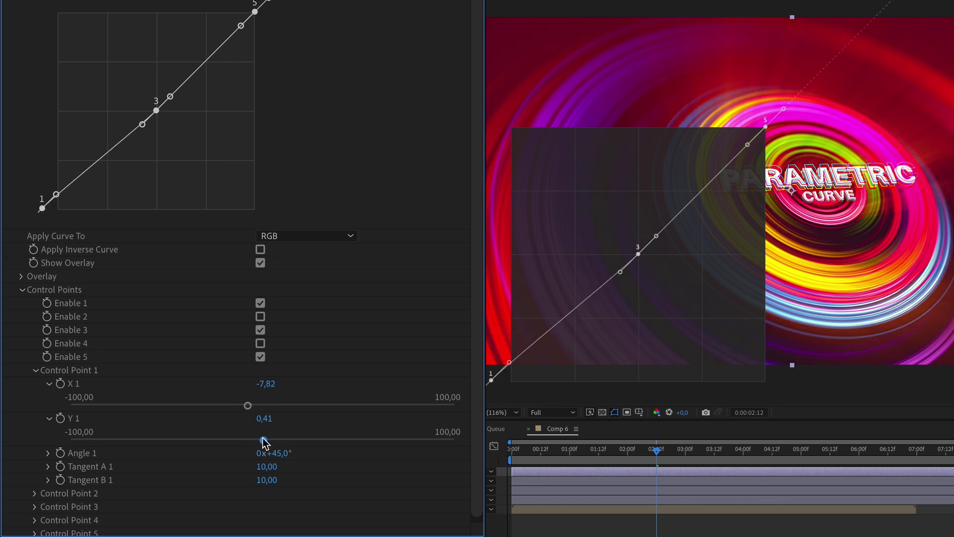
pyautogui.moveTo(264, 441); pyautogui.dragTo(298, 435)
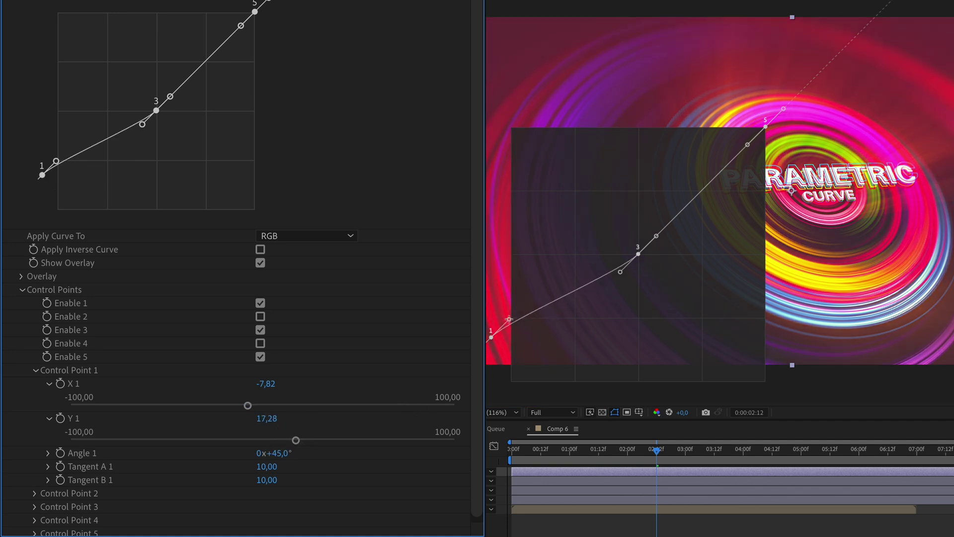
pyautogui.moveTo(508, 319); pyautogui.dragTo(596, 337)
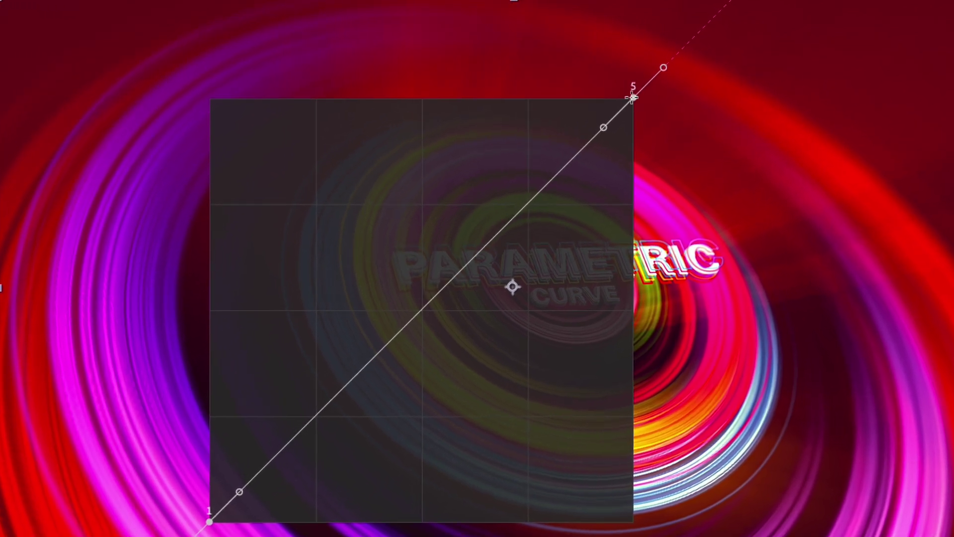
# Pull point 5 down the diagonal, stretch its tangents to bow the curve up, and tweak point 1's handle
pyautogui.moveTo(634, 99); pyautogui.dragTo(564, 159)
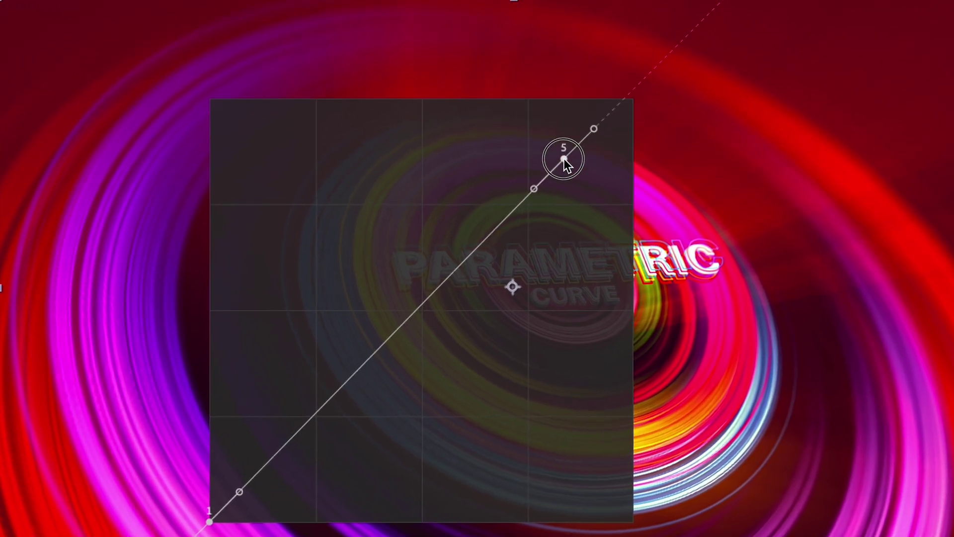
pyautogui.moveTo(533, 190); pyautogui.dragTo(351, 259)
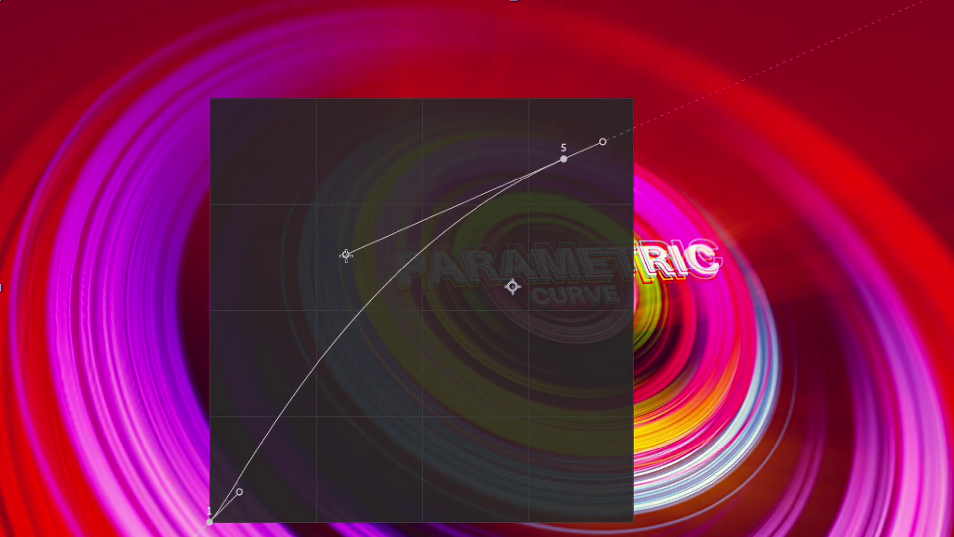
pyautogui.moveTo(603, 142); pyautogui.dragTo(636, 127)
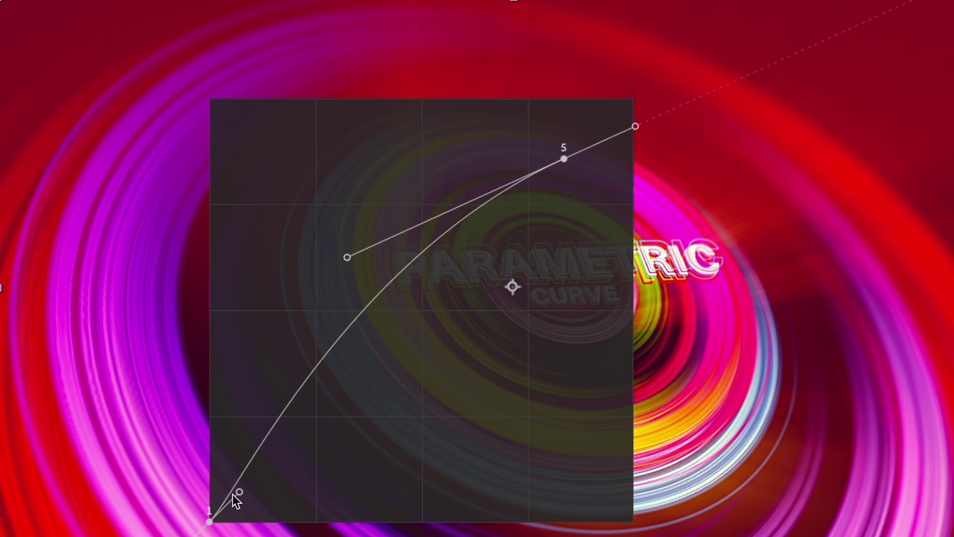
pyautogui.moveTo(239, 492); pyautogui.dragTo(243, 498)
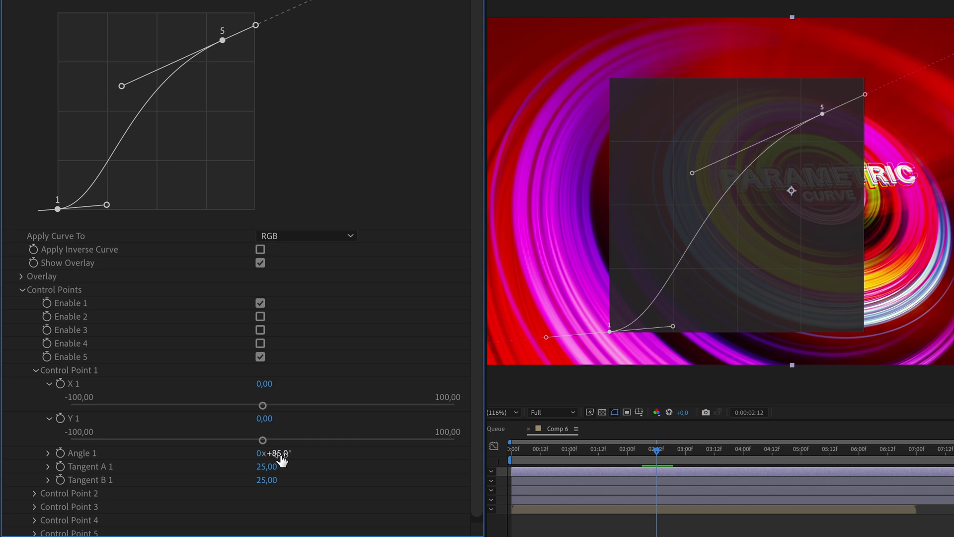
# Rotate point 1's tangent angle to 77° after trying 0° and 180°, then expand Tangent A 1 and B 1
pyautogui.click(281, 454)
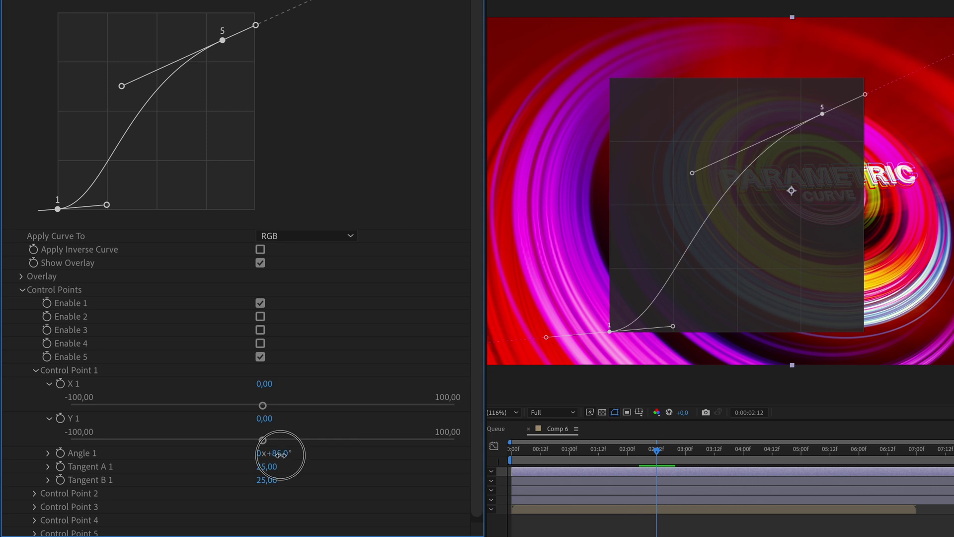
pyautogui.moveTo(281, 455); pyautogui.dragTo(235, 458)
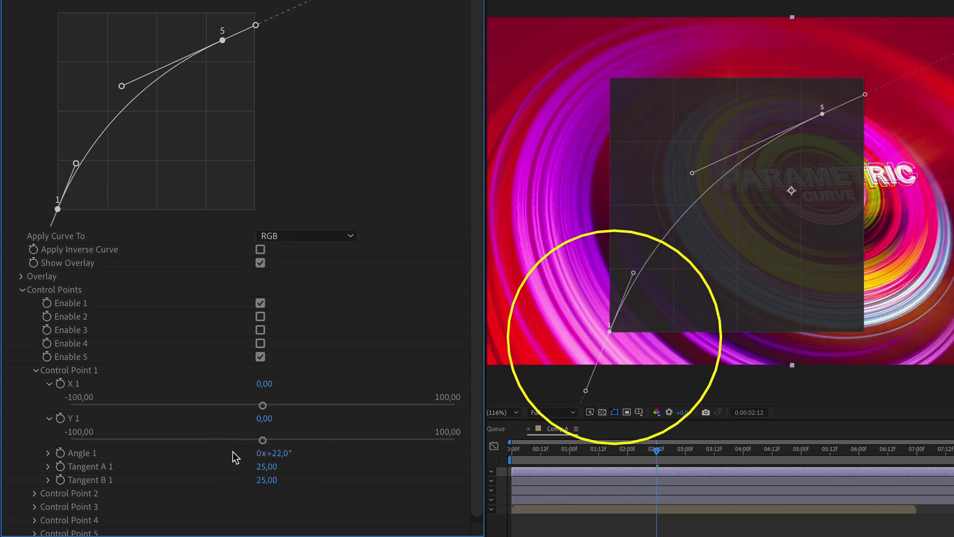
pyautogui.click(280, 454)
pyautogui.write('0')
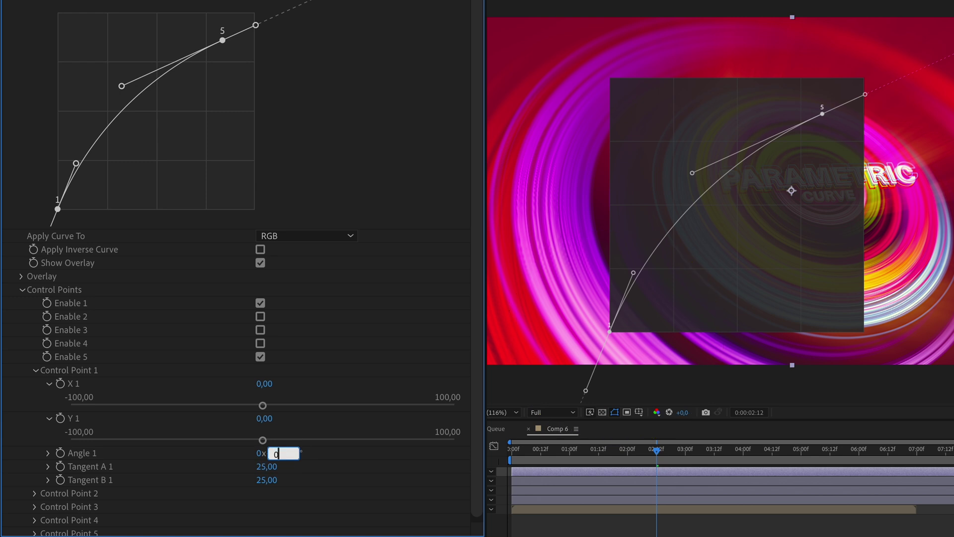
pyautogui.press('Return')
pyautogui.click(276, 455)
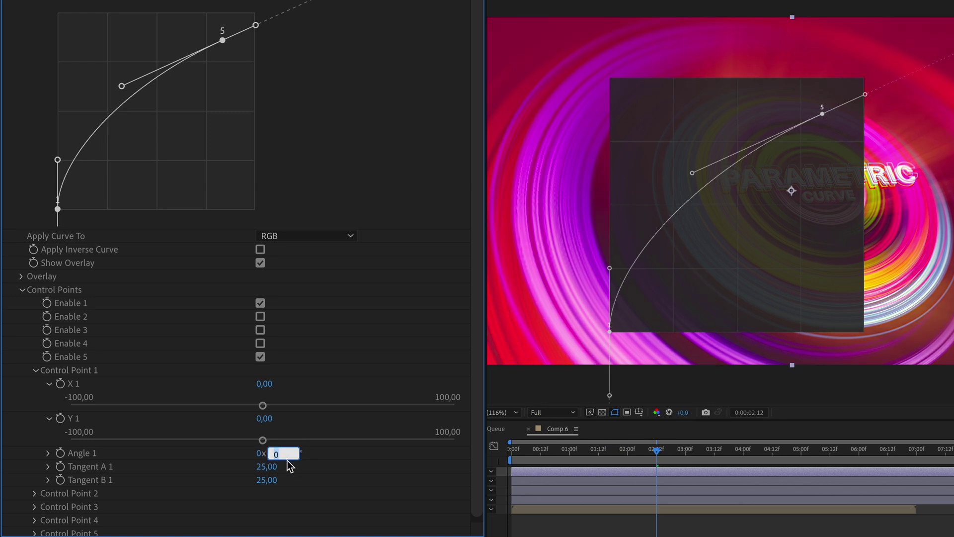
pyautogui.write('180')
pyautogui.press('Return')
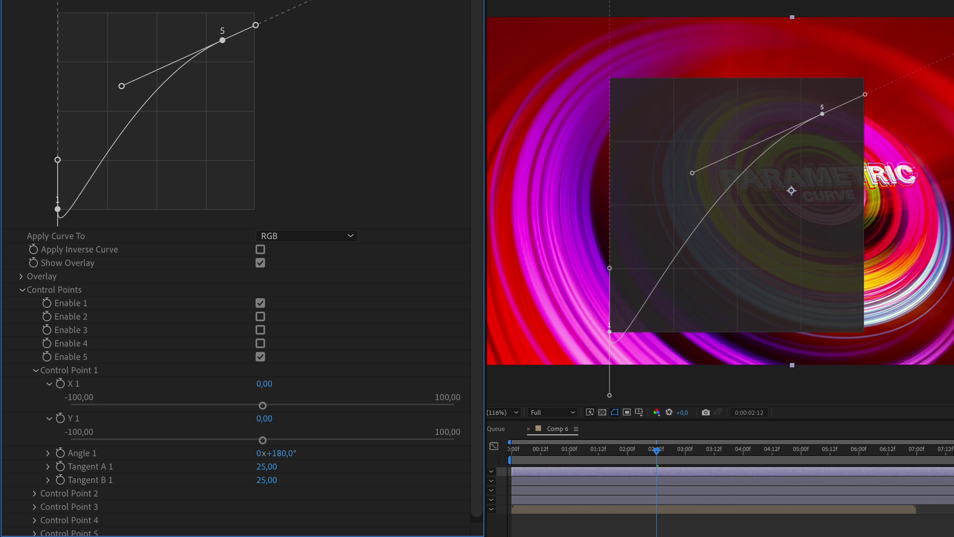
pyautogui.moveTo(287, 454); pyautogui.dragTo(202, 452)
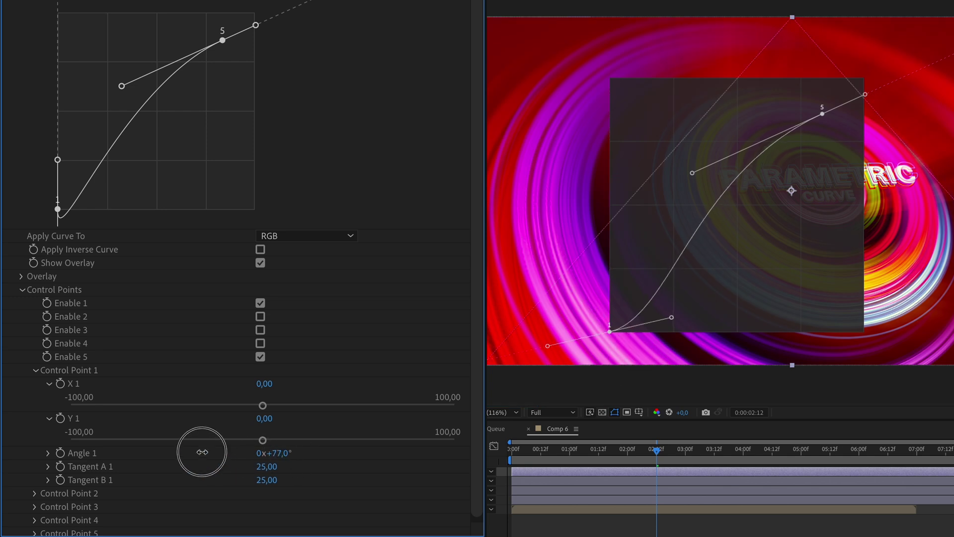
pyautogui.click(50, 467)
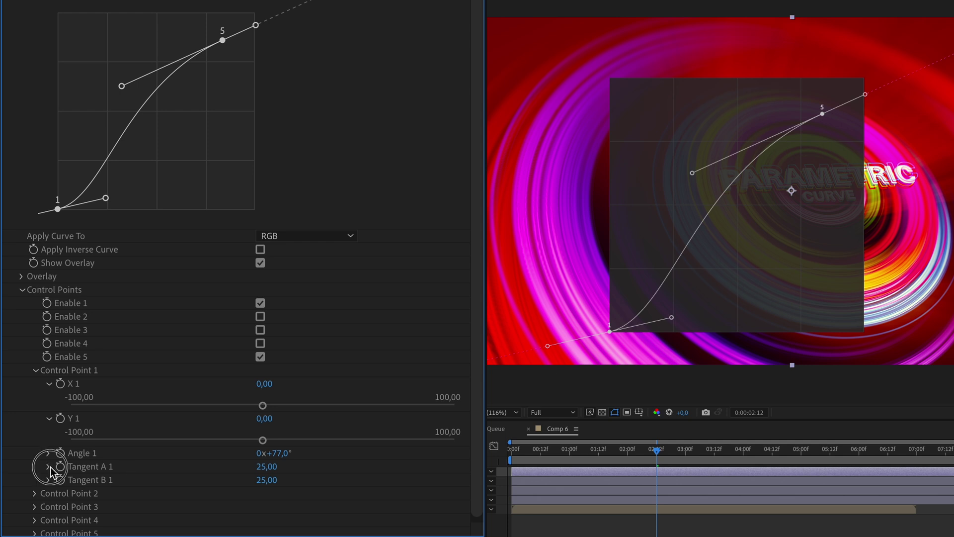
pyautogui.click(49, 501)
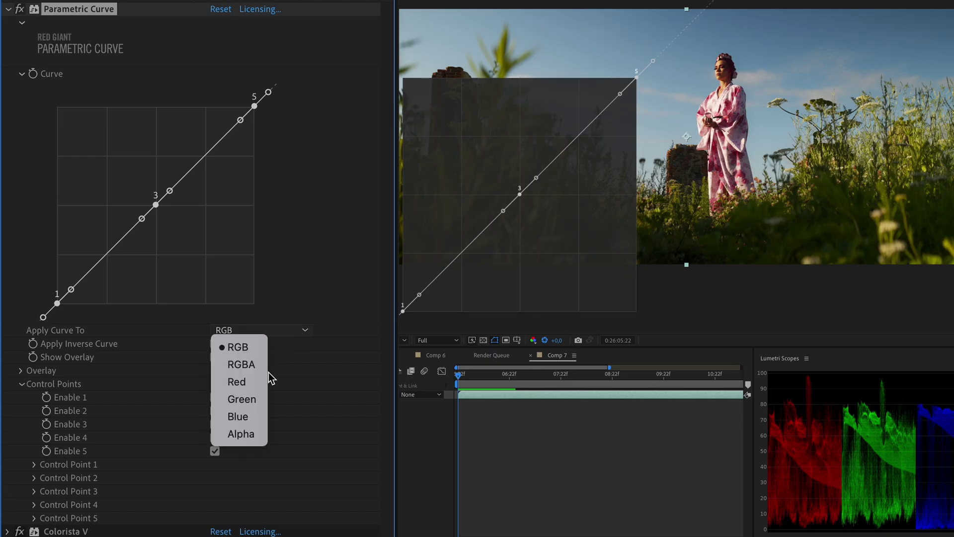
# Apply the curve to the Blue channel with points 1, 2, 4 and 5 enabled
pyautogui.click(250, 420)
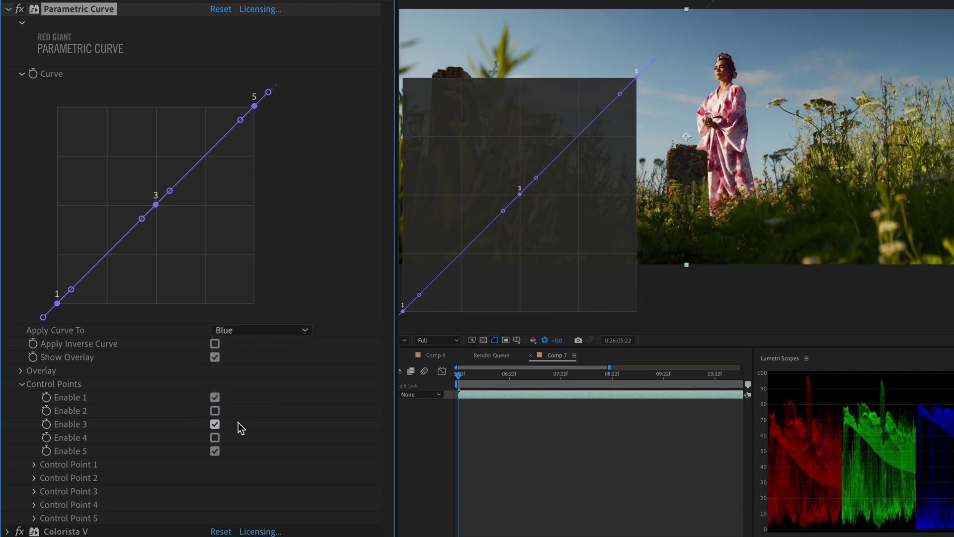
pyautogui.click(215, 411)
pyautogui.click(215, 435)
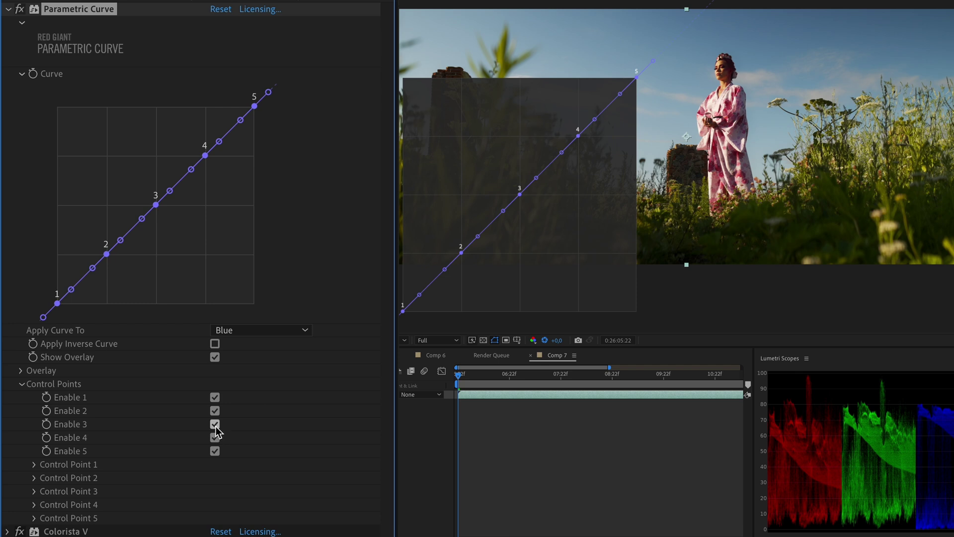
pyautogui.click(215, 424)
# Lower point 4 and raise point 2 for bluer shadows and less-blue highlights, then add a second Parametric Curve
pyautogui.moveTo(578, 136); pyautogui.dragTo(577, 151)
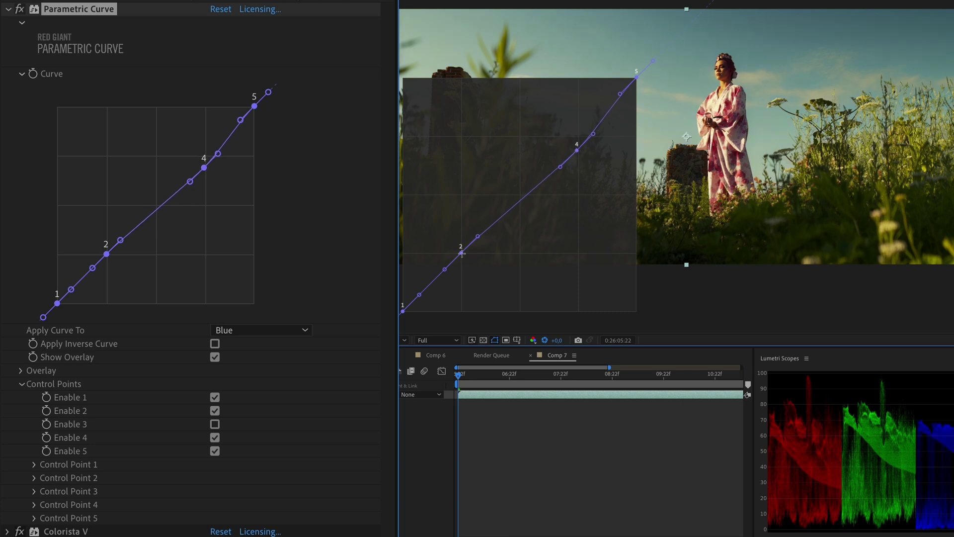
pyautogui.moveTo(461, 253); pyautogui.dragTo(459, 239)
pyautogui.moveTo(420, 295); pyautogui.dragTo(415, 292)
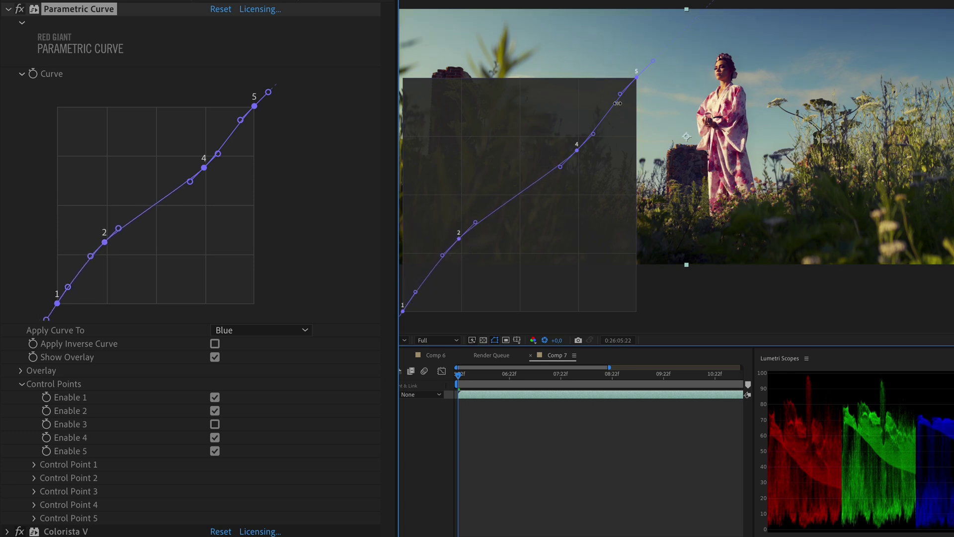
pyautogui.moveTo(620, 94); pyautogui.dragTo(617, 101)
pyautogui.click(436, 185)
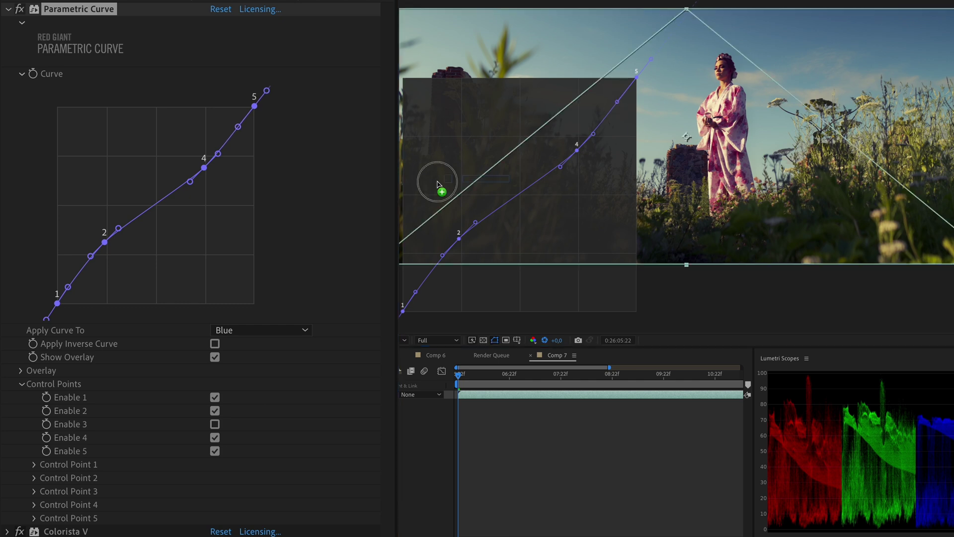
pyautogui.click(227, 516)
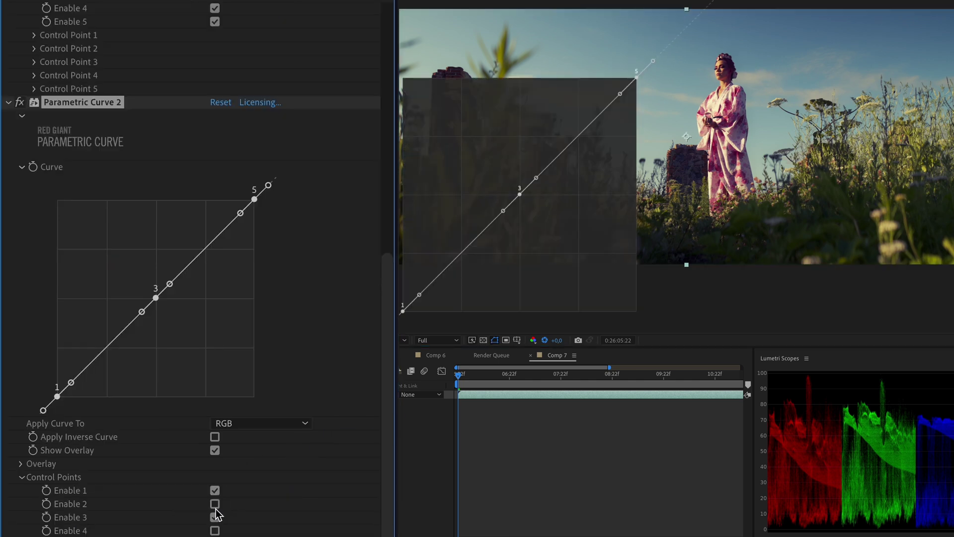
# Apply Parametric Curve 2 to Red, enabling points 2 and 4 and disabling point 3
pyautogui.click(277, 424)
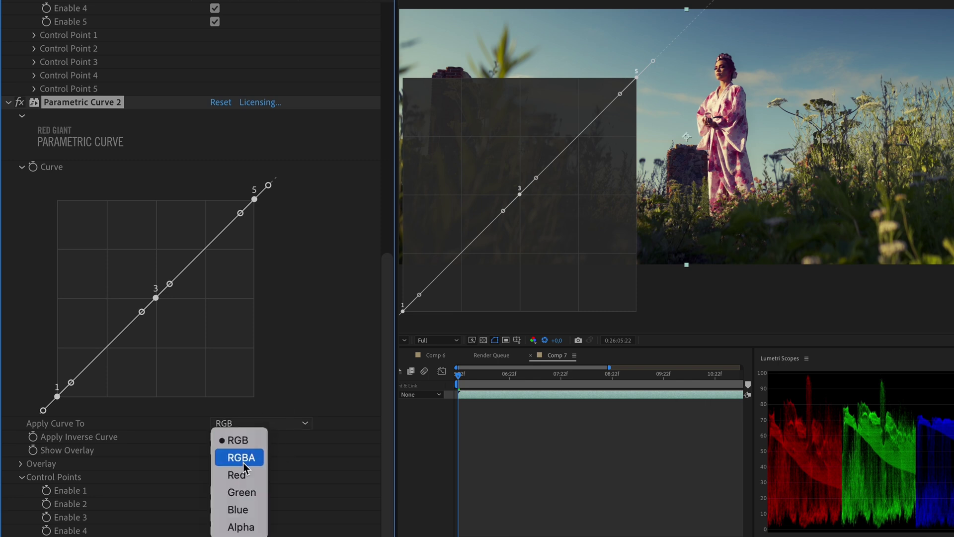
pyautogui.click(237, 476)
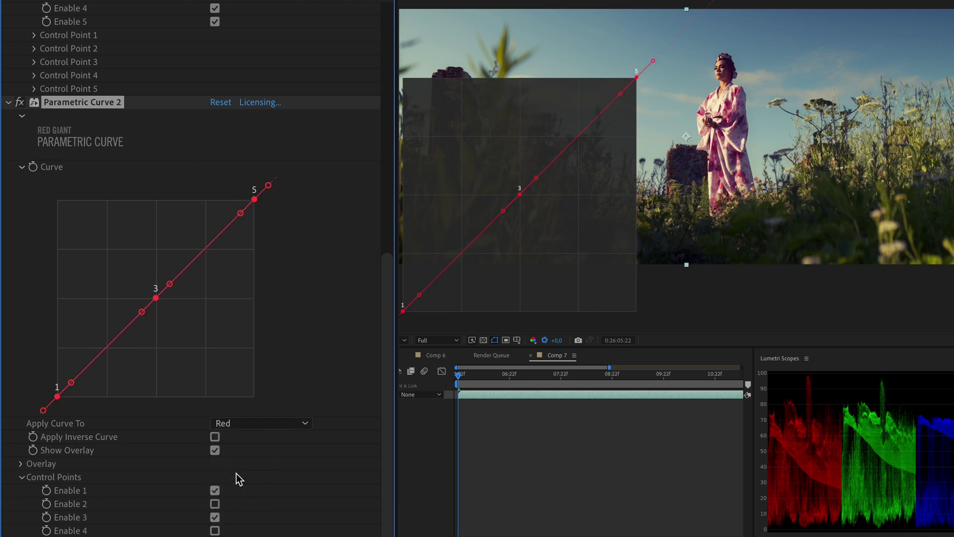
pyautogui.click(214, 504)
pyautogui.click(215, 530)
pyautogui.click(214, 517)
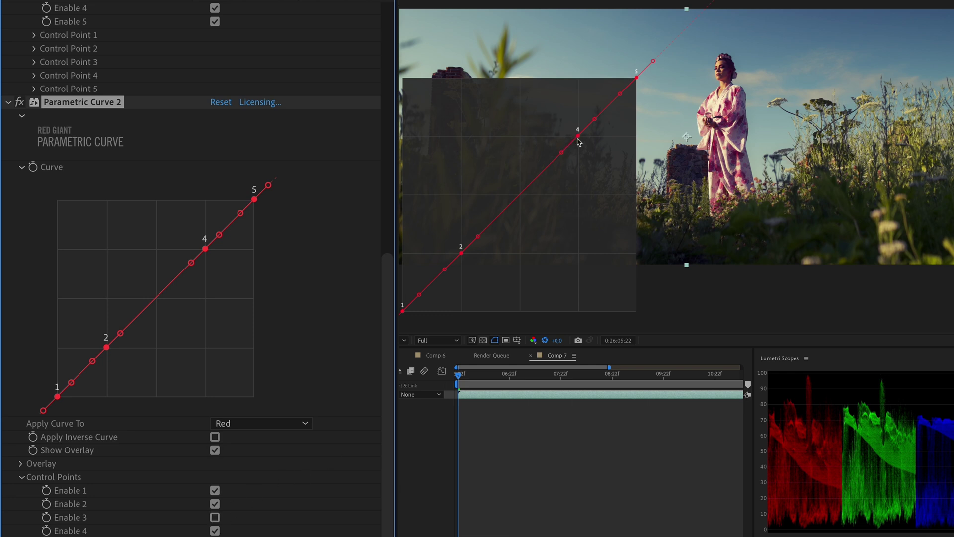
# Bend the red curve by raising point 4, lowering point 2, and reshaping the end tangents
pyautogui.moveTo(579, 137); pyautogui.dragTo(575, 126)
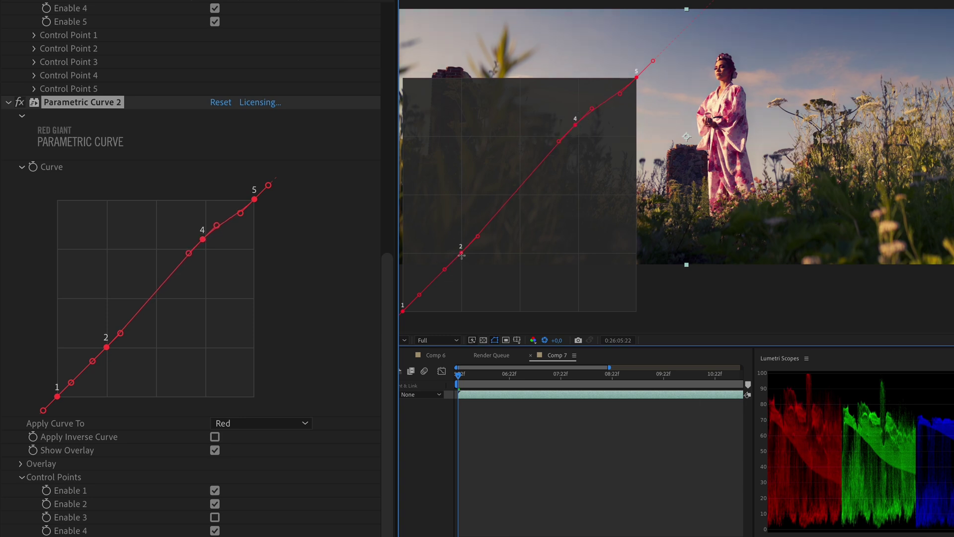
pyautogui.moveTo(462, 255); pyautogui.dragTo(460, 265)
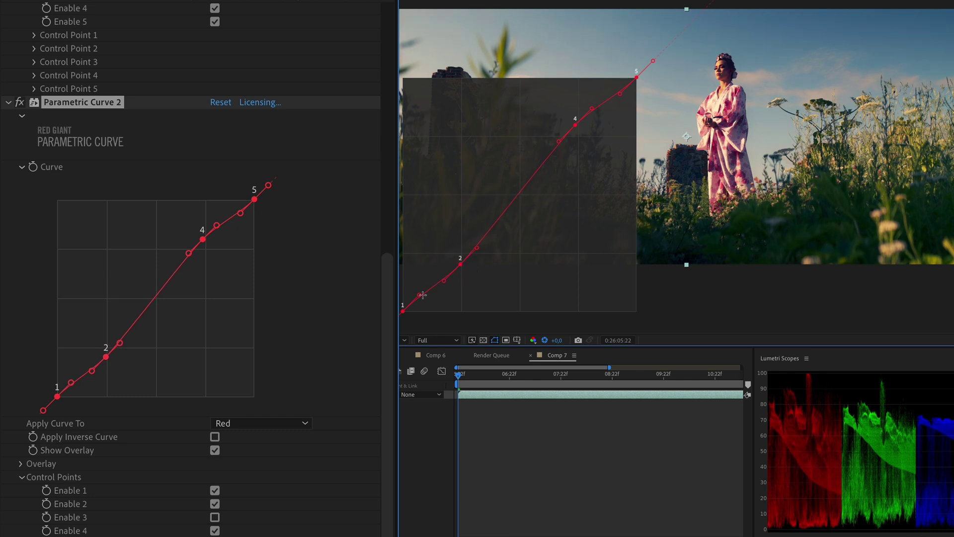
pyautogui.moveTo(422, 295); pyautogui.dragTo(428, 297)
pyautogui.moveTo(620, 93); pyautogui.dragTo(613, 93)
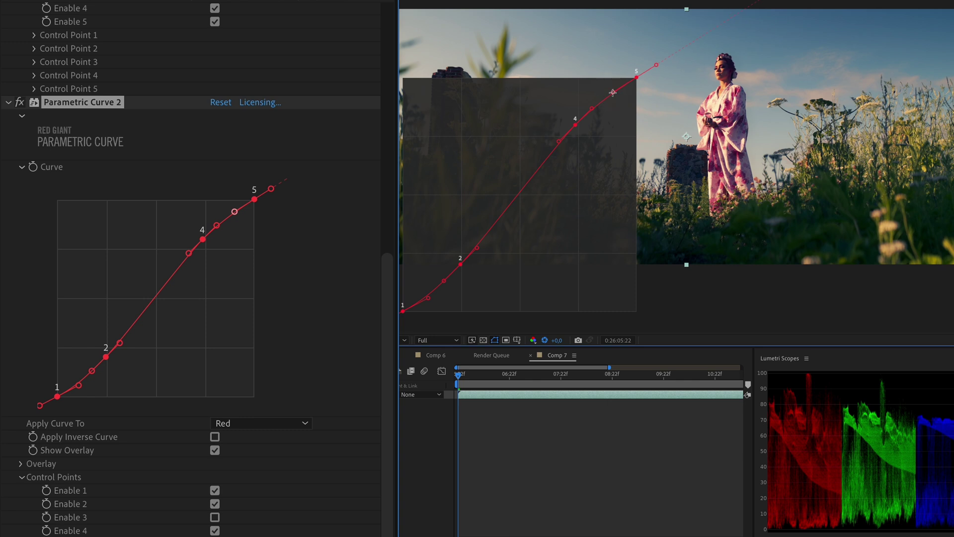
pyautogui.rightClick(85, 103)
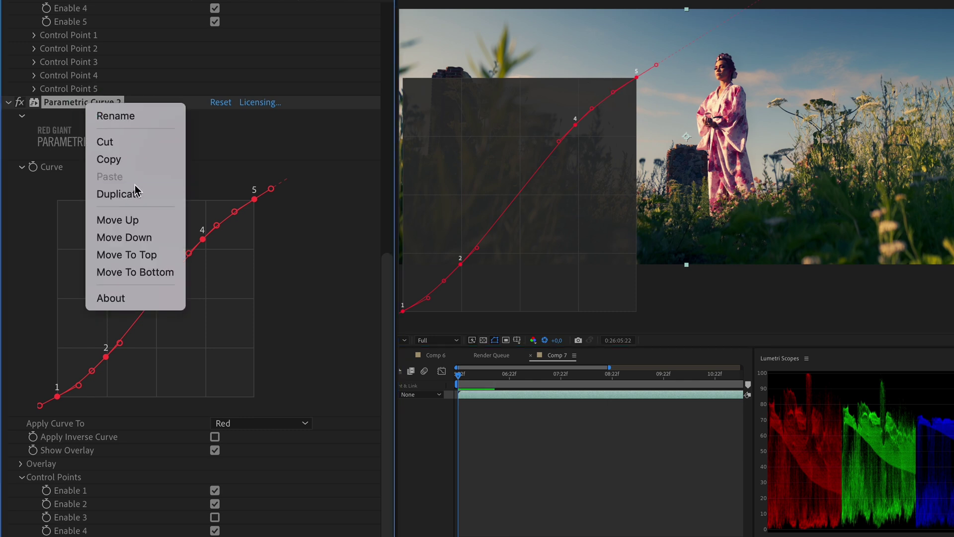
# Duplicate the red curve, reset it, switch it to Green, and lift its lower part
pyautogui.click(119, 194)
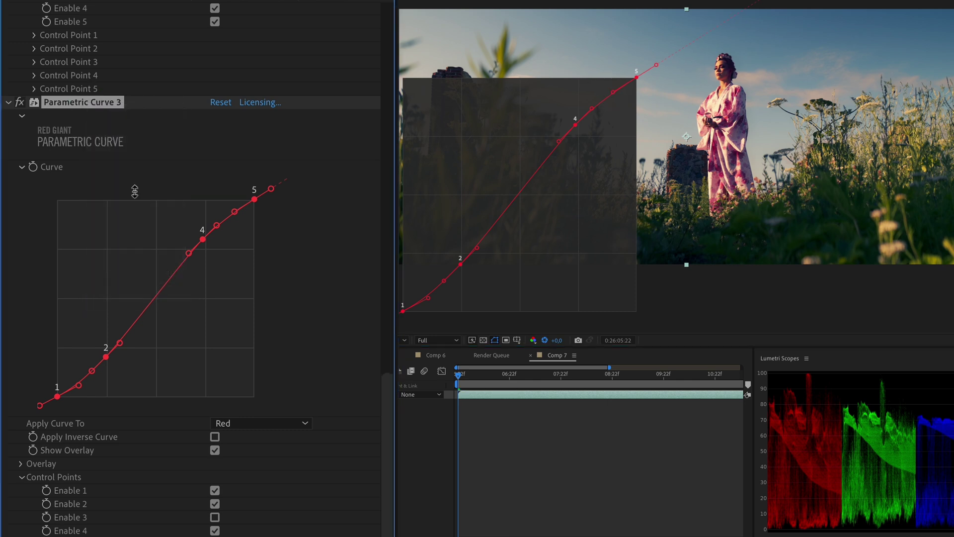
pyautogui.click(220, 103)
pyautogui.click(300, 423)
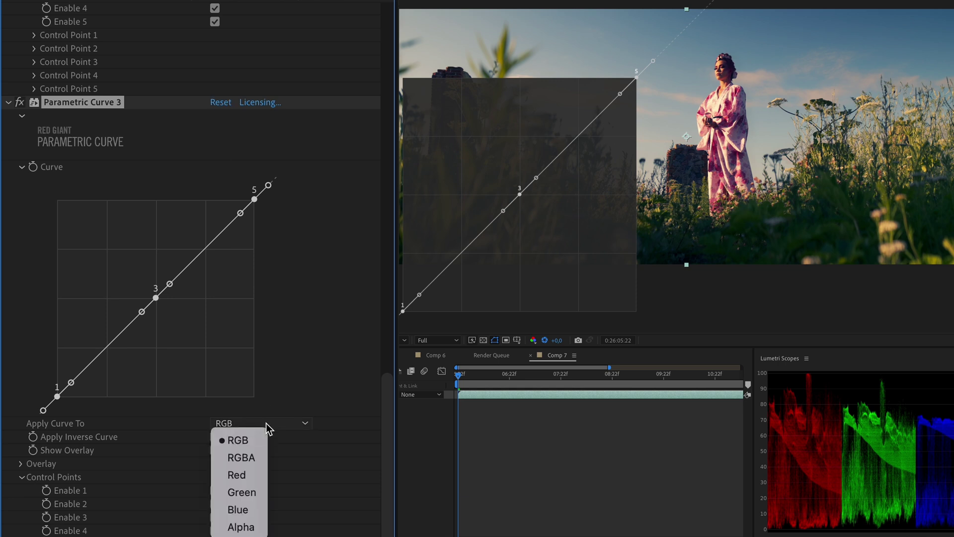
pyautogui.click(249, 494)
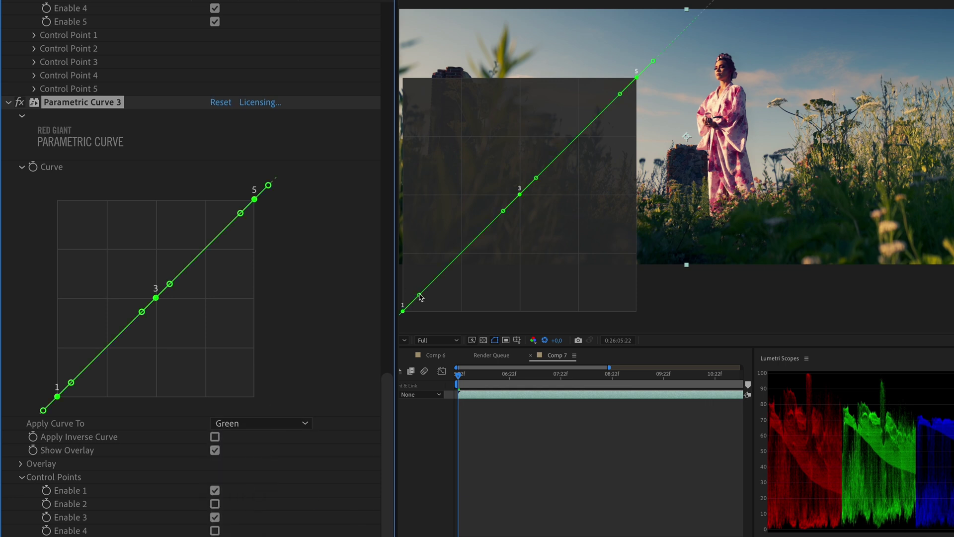
pyautogui.moveTo(420, 297); pyautogui.dragTo(426, 277)
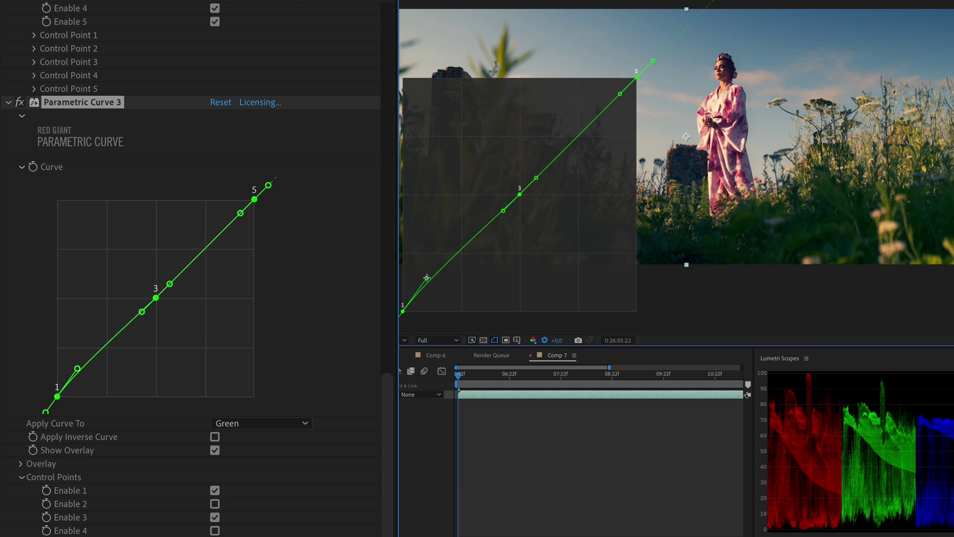
pyautogui.moveTo(614, 98); pyautogui.dragTo(557, 149)
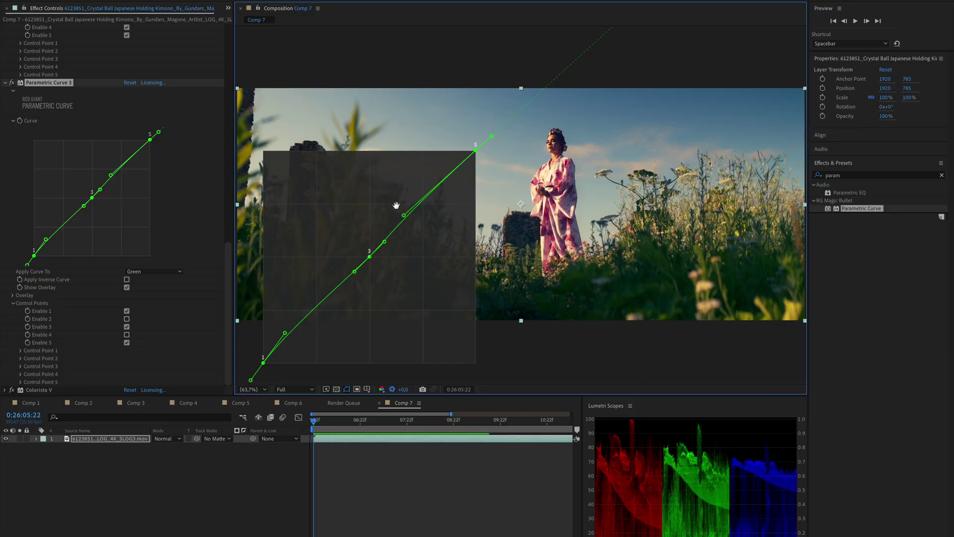
# Move the curve overlay higher, enlarge it, and pull the green curve's upper section left
pyautogui.moveTo(349, 232); pyautogui.dragTo(347, 166)
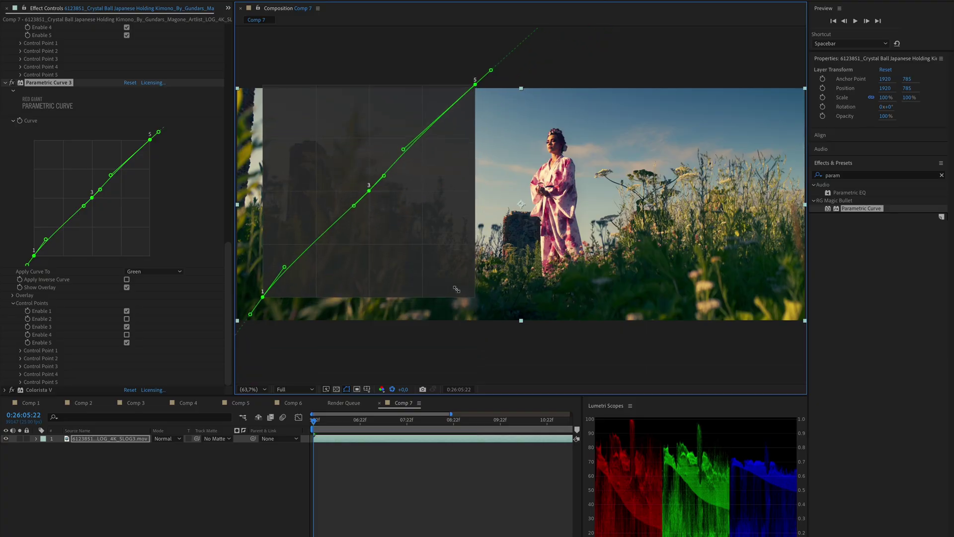
pyautogui.moveTo(477, 304); pyautogui.dragTo(487, 315)
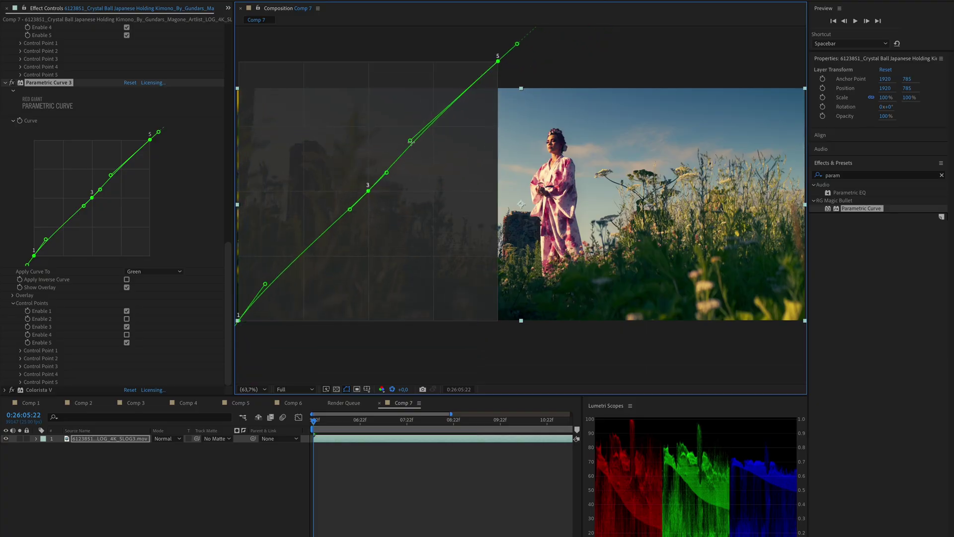
pyautogui.moveTo(408, 141)
pyautogui.mouseDown()
pyautogui.moveTo(390, 136)
pyautogui.moveTo(402, 154)
pyautogui.mouseUp()
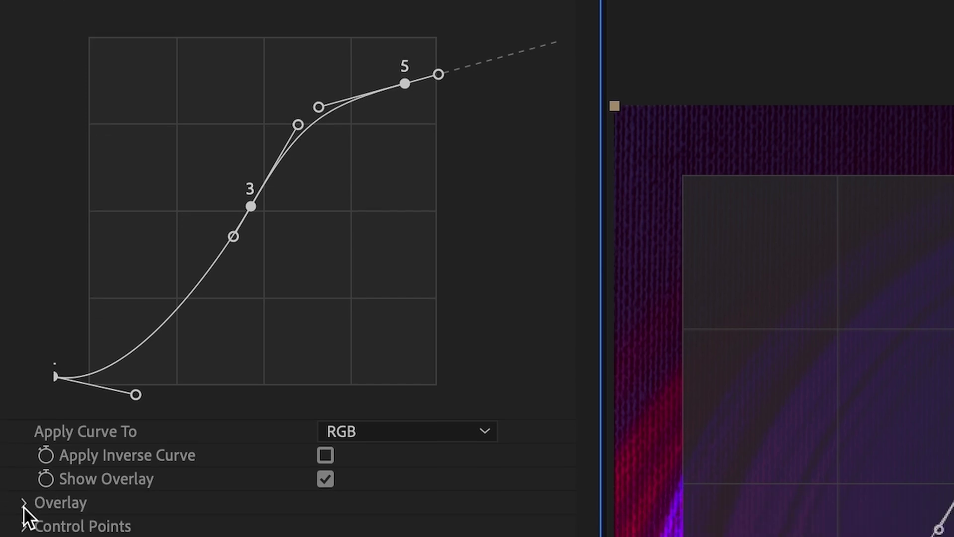
# Expand Overlay, Control Points, and the Control Point 1 and 2 values, then shift the overlay up-right
pyautogui.click(24, 504)
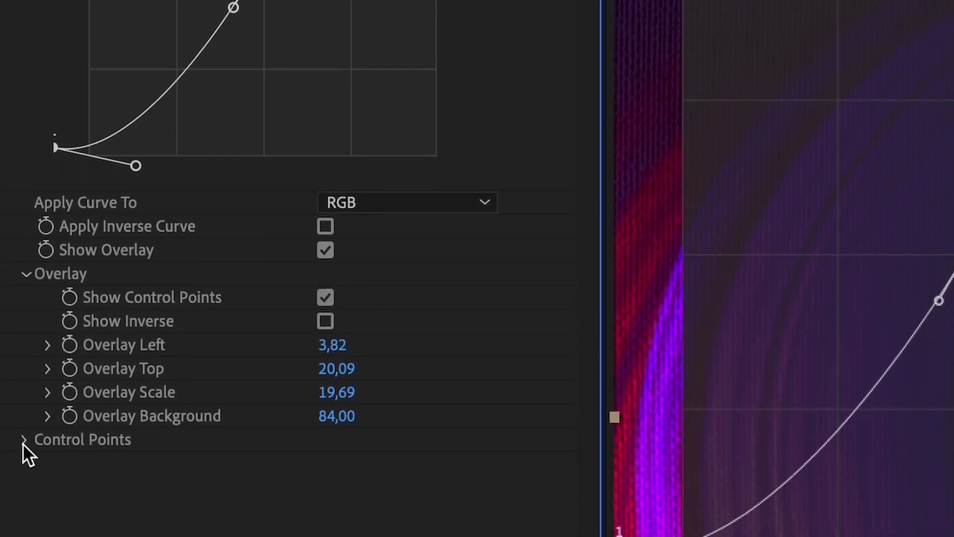
pyautogui.click(24, 439)
pyautogui.click(48, 457)
pyautogui.click(50, 474)
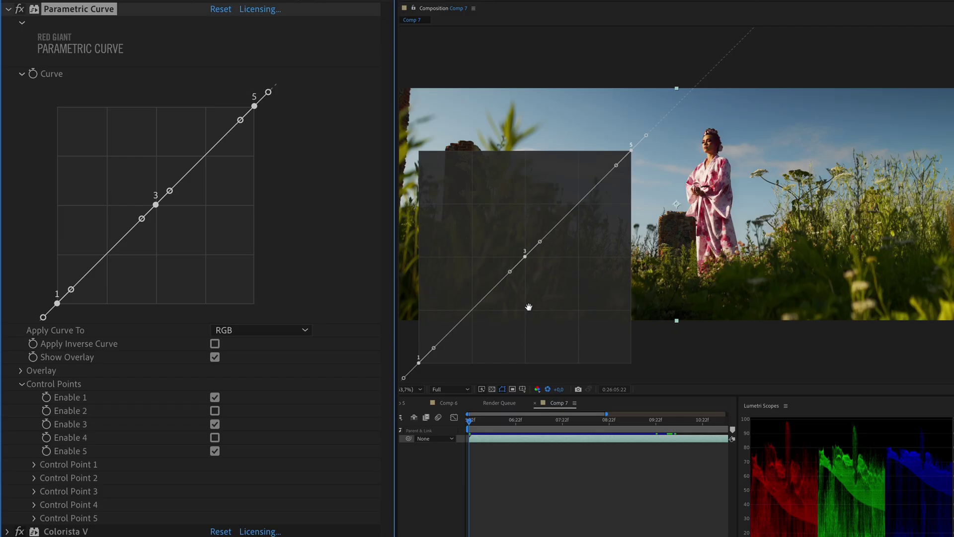
pyautogui.moveTo(528, 307); pyautogui.dragTo(570, 198)
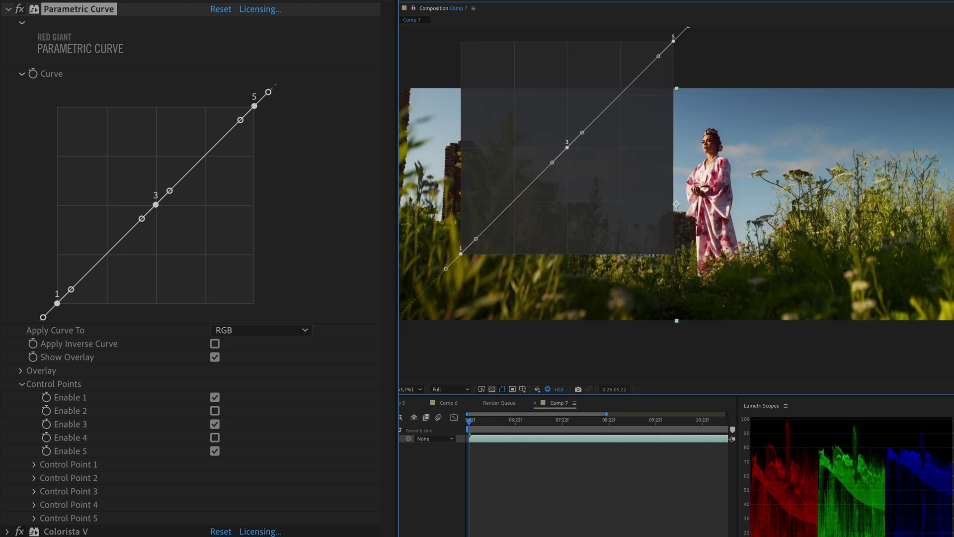
# Lift the shadows by raising point 1, enabling point 2, and nudging point 2 slightly down
pyautogui.moveTo(460, 254)
pyautogui.mouseDown()
pyautogui.moveTo(460, 183)
pyautogui.moveTo(463, 251)
pyautogui.moveTo(520, 251)
pyautogui.moveTo(462, 252)
pyautogui.mouseUp()
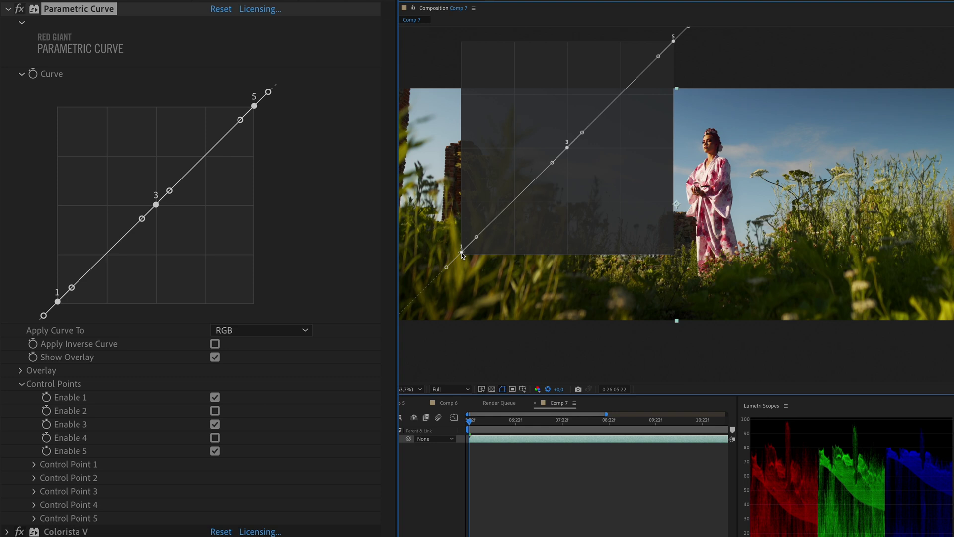
pyautogui.click(216, 411)
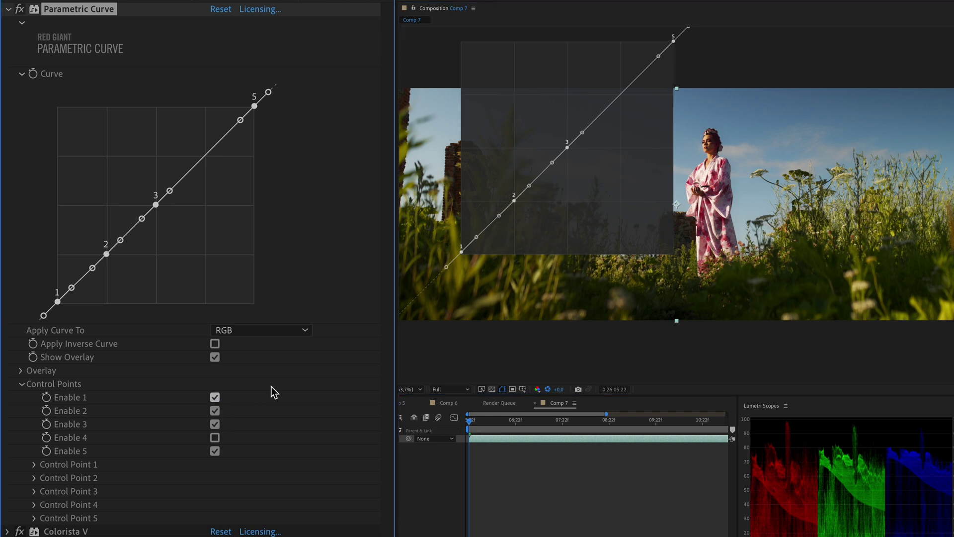
pyautogui.moveTo(462, 251)
pyautogui.mouseDown()
pyautogui.moveTo(472, 176)
pyautogui.moveTo(462, 239)
pyautogui.moveTo(487, 239)
pyautogui.moveTo(438, 256)
pyautogui.moveTo(450, 255)
pyautogui.mouseUp()
pyautogui.moveTo(514, 201); pyautogui.dragTo(514, 206)
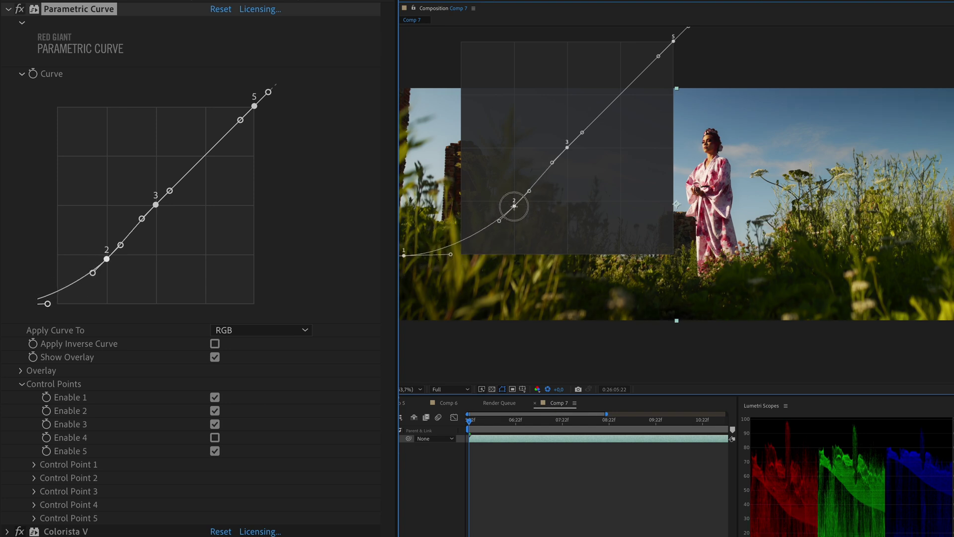
# Toggle Overlay's Show Control Points off and back on
pyautogui.click(24, 371)
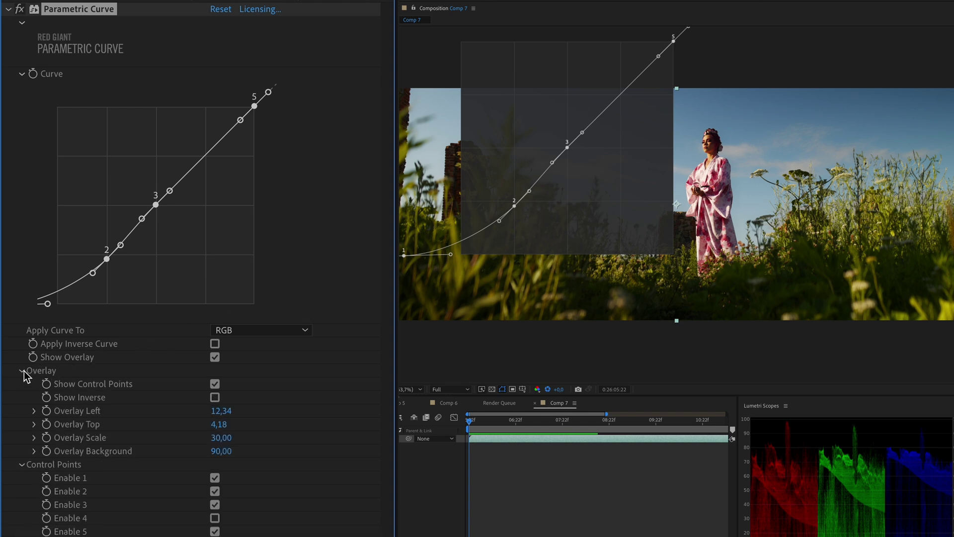
pyautogui.click(215, 384)
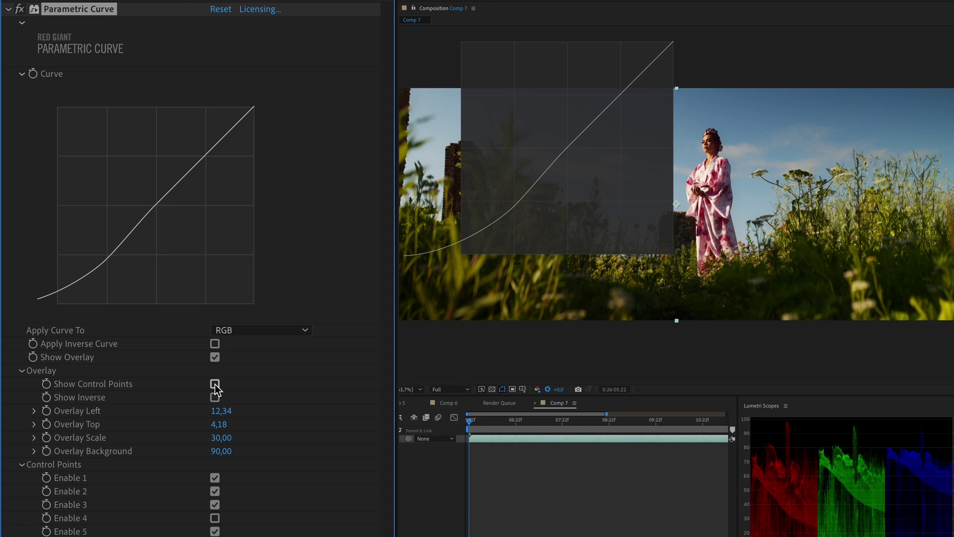
pyautogui.click(215, 384)
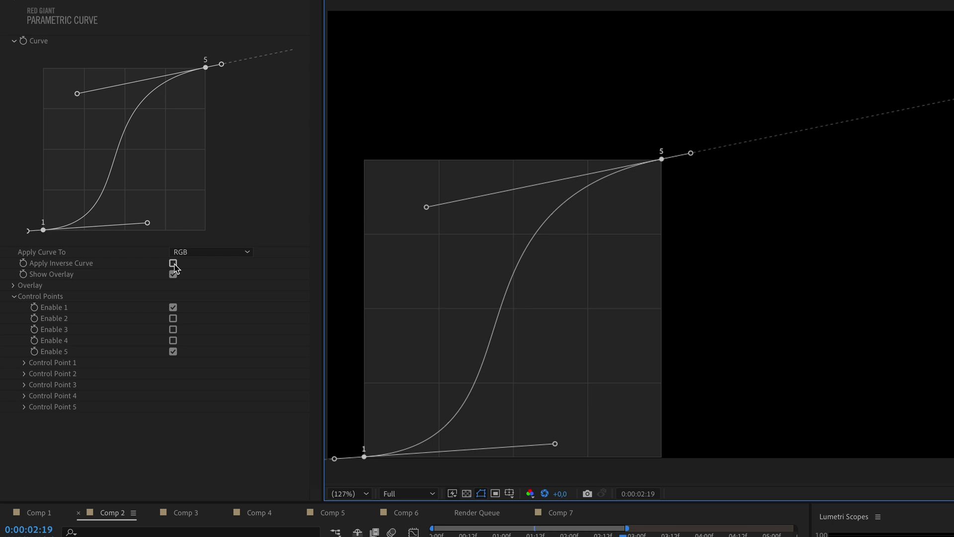
# Duplicate the Parametric Curve and enable Apply Inverse Curve on the copy
pyautogui.rightClick(49, 29)
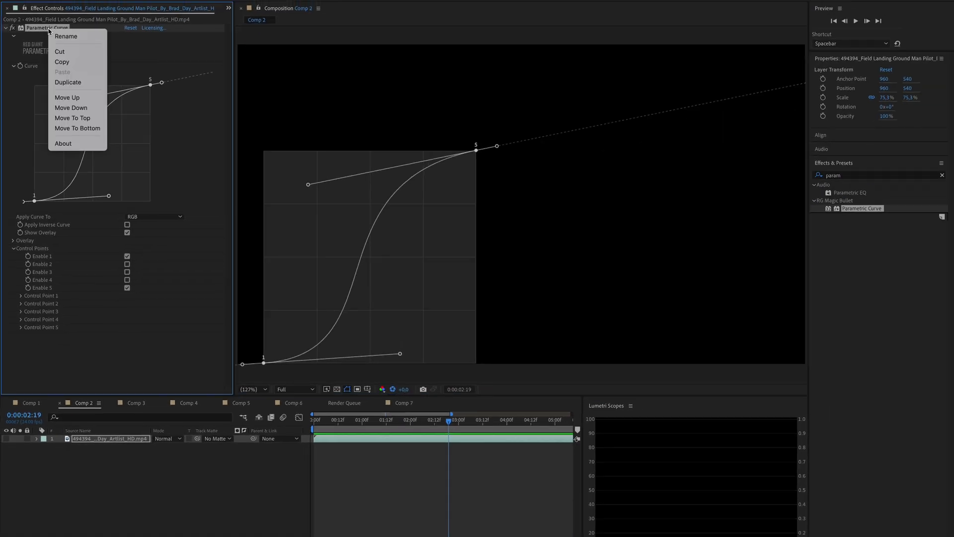
pyautogui.click(67, 82)
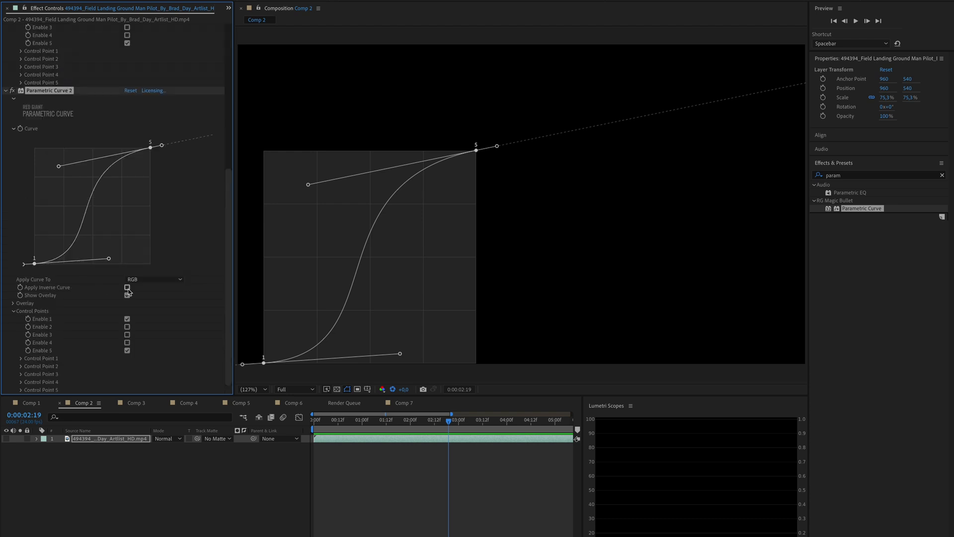
pyautogui.click(128, 288)
pyautogui.click(6, 439)
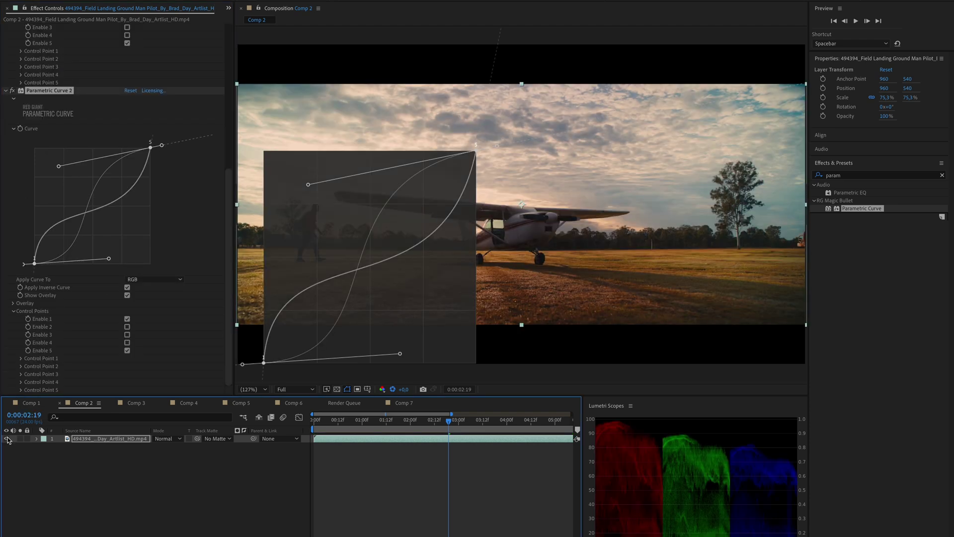
pyautogui.click(6, 91)
pyautogui.click(5, 28)
# Rename the copy 'Parametric Curve - Inverse' and move it above the original curve
pyautogui.rightClick(48, 36)
pyautogui.click(65, 43)
pyautogui.write('Parametric Curve - ')
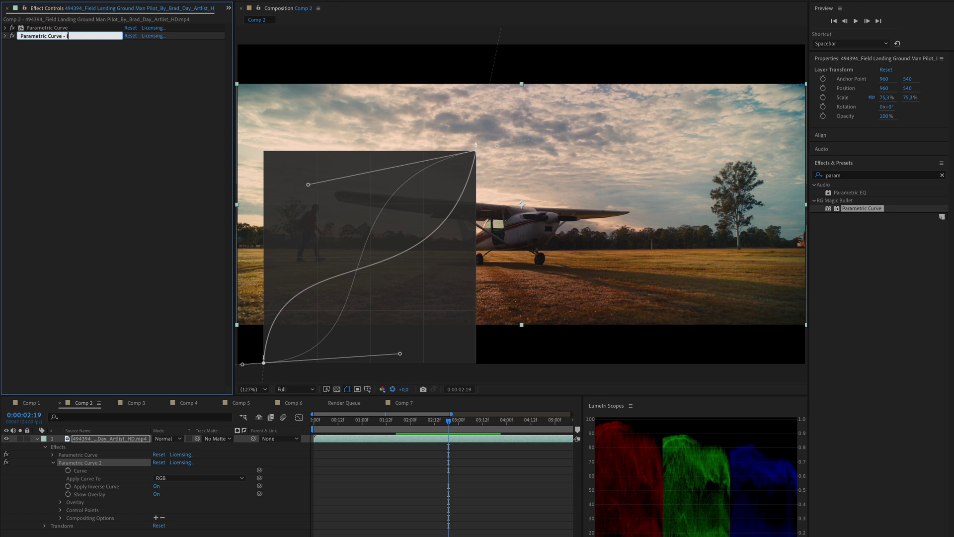
pyautogui.write('Inverse')
pyautogui.press('Return')
pyautogui.moveTo(53, 36); pyautogui.dragTo(53, 28)
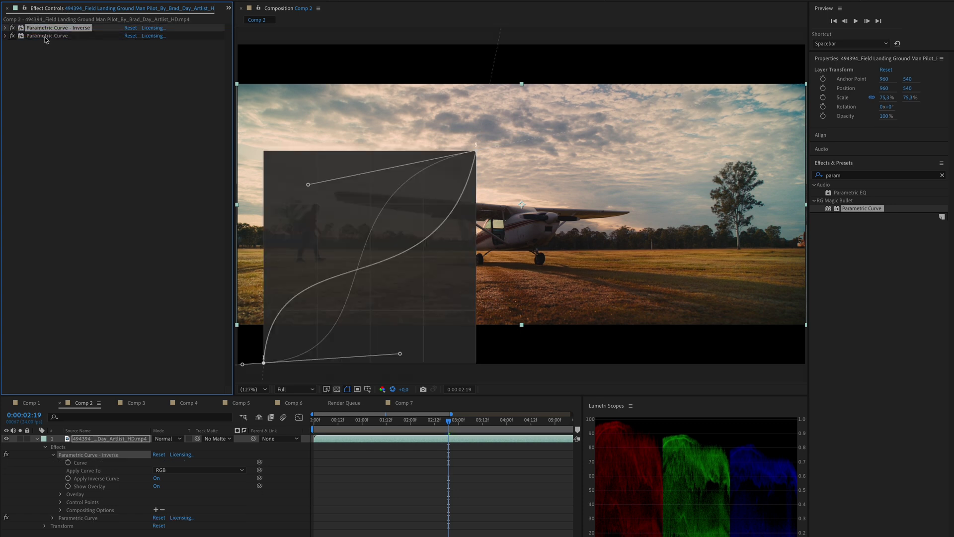
pyautogui.keyDown('shift'); pyautogui.click(45, 37); pyautogui.keyUp('shift')
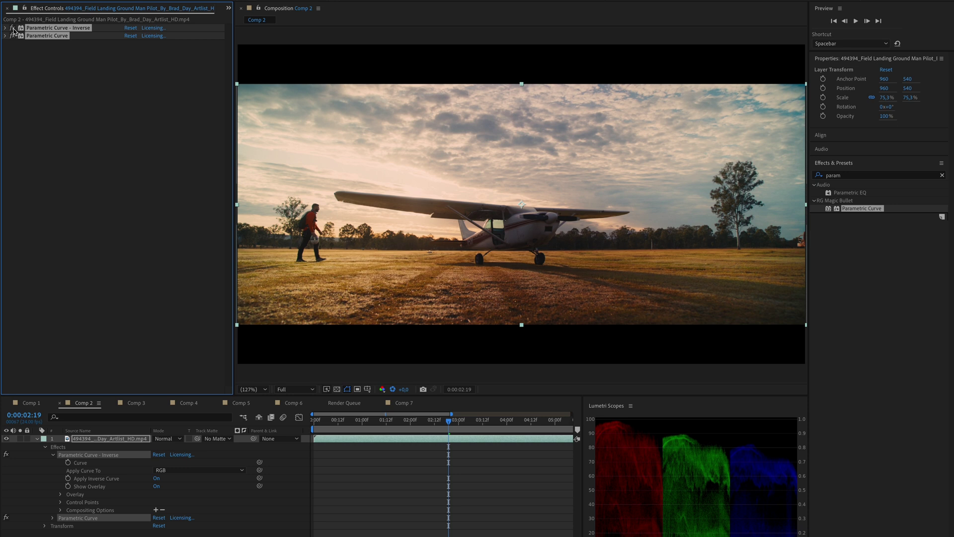
# Toggle the two curve effects off and on to compare the result
pyautogui.click(34, 59)
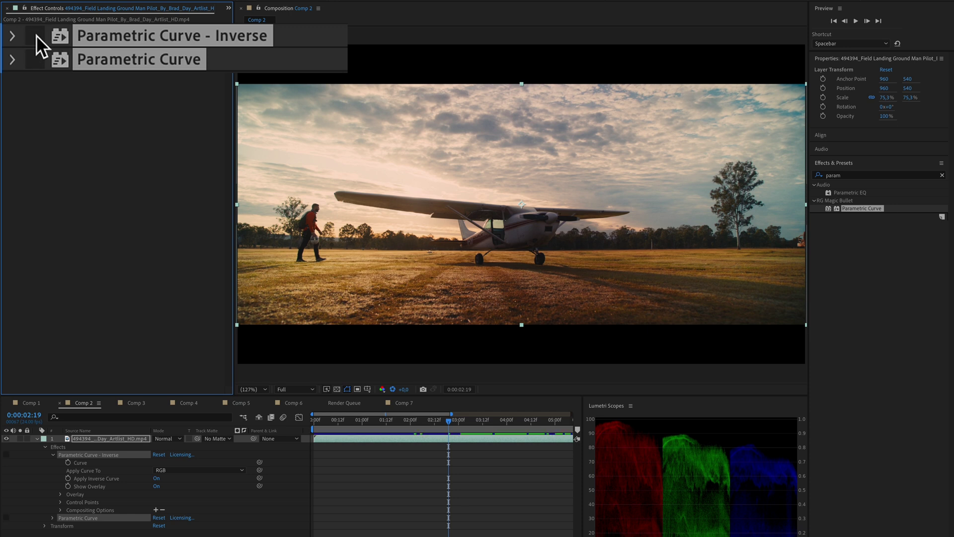
pyautogui.click(36, 34)
pyautogui.click(36, 35)
pyautogui.click(35, 35)
# Insert Colorista V between the curves and push its Highlight wheel toward orange
pyautogui.moveTo(855, 192); pyautogui.dragTo(82, 27)
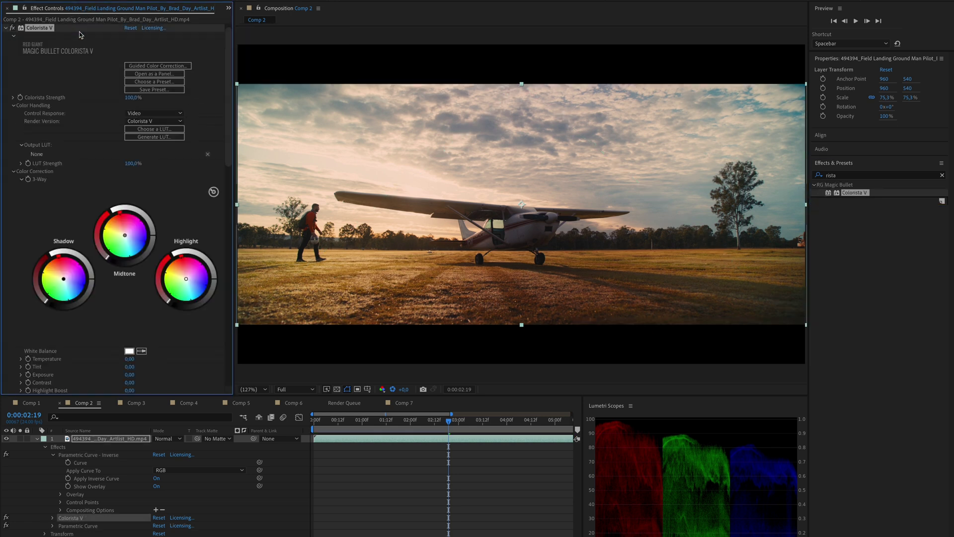
pyautogui.click(6, 28)
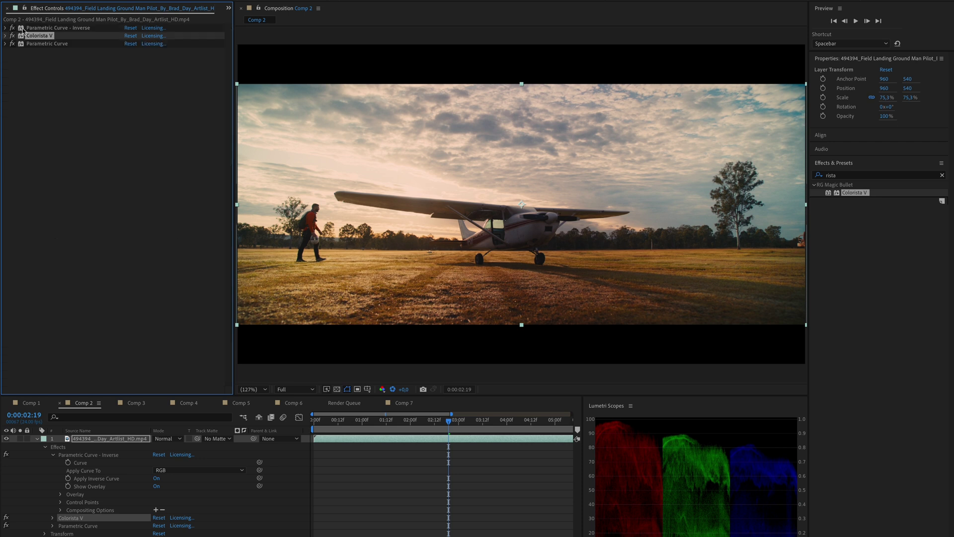
pyautogui.click(40, 28)
pyautogui.click(39, 43)
pyautogui.click(6, 35)
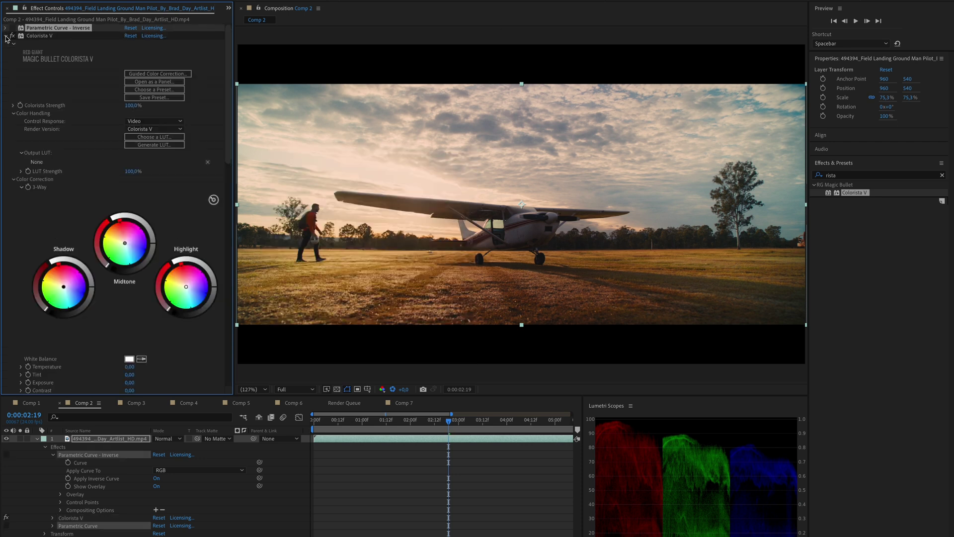
pyautogui.moveTo(186, 287); pyautogui.dragTo(180, 281)
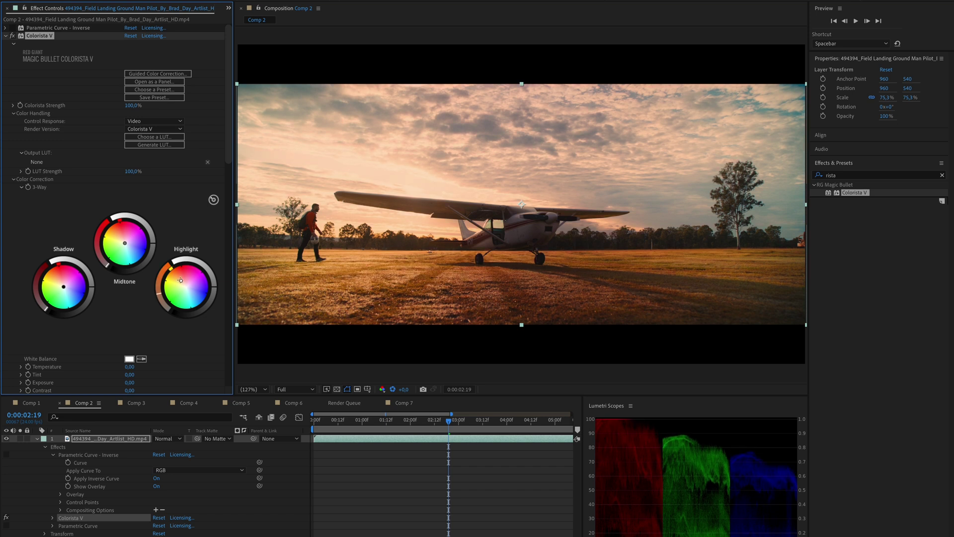
pyautogui.click(12, 37)
# Select both curves and switch them off and on repeatedly to compare the grade
pyautogui.click(5, 37)
pyautogui.click(43, 27)
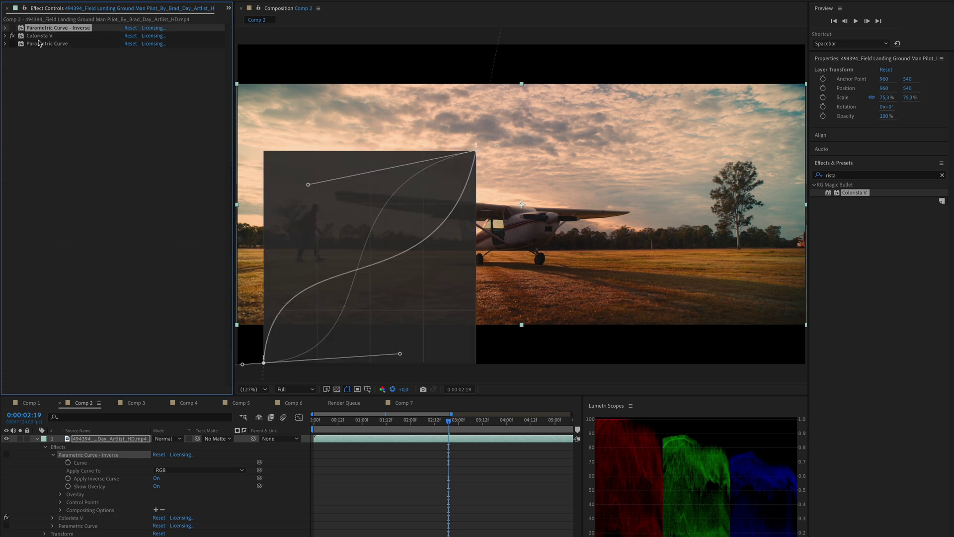
pyautogui.keyDown('ctrl'); pyautogui.click(40, 43); pyautogui.keyUp('ctrl')
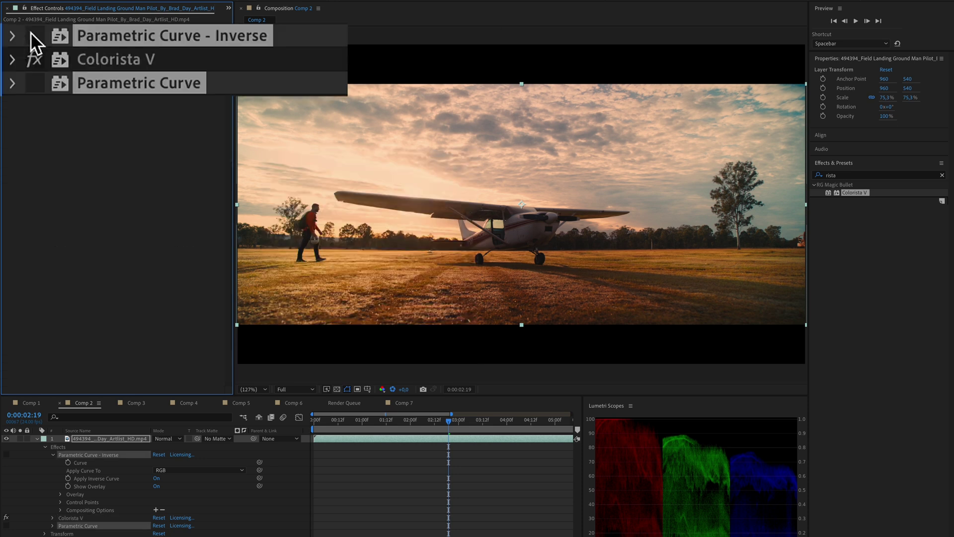
pyautogui.click(30, 33)
pyautogui.click(29, 31)
pyautogui.click(28, 31)
pyautogui.click(28, 31)
pyautogui.click(28, 31)
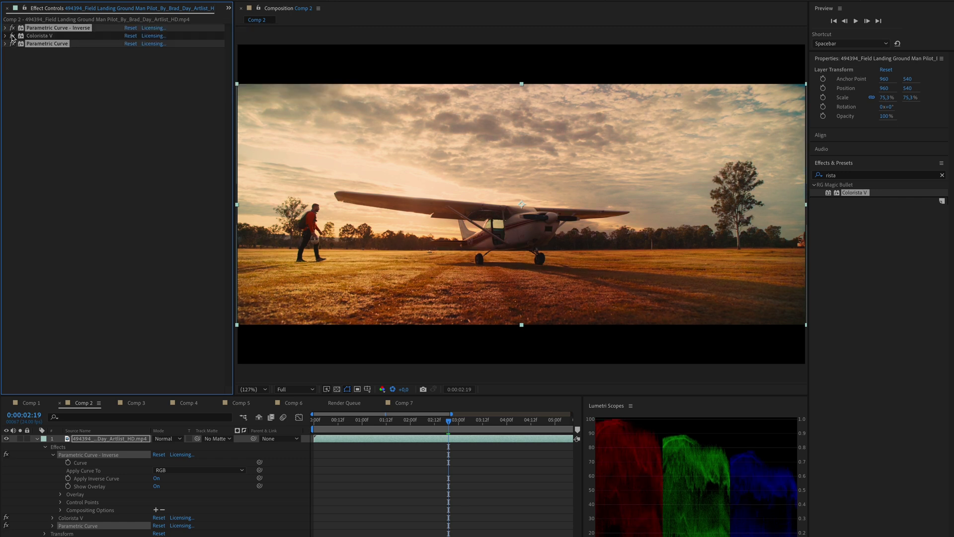
# Search 'glow' and place uni.Glow between Colorista V and Parametric Curve
pyautogui.click(942, 175)
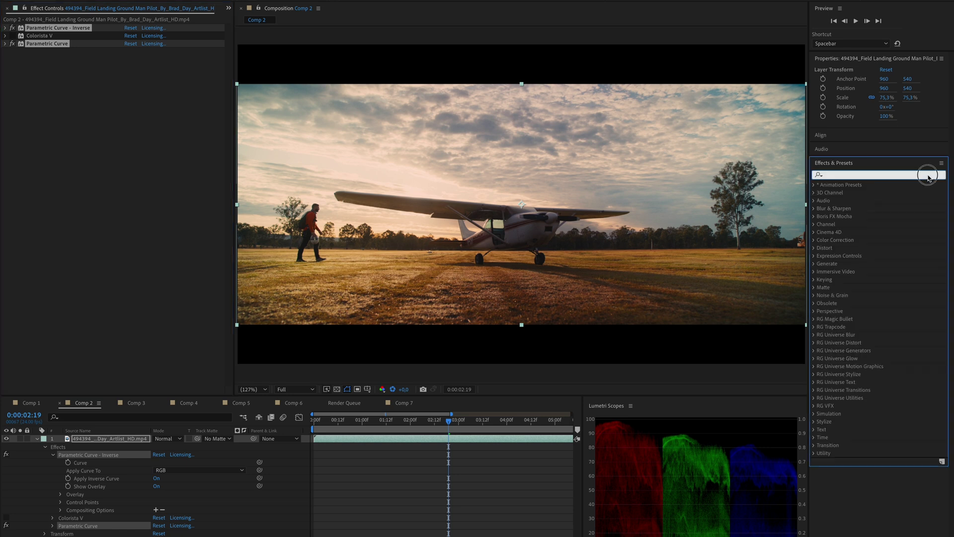
pyautogui.write('glow')
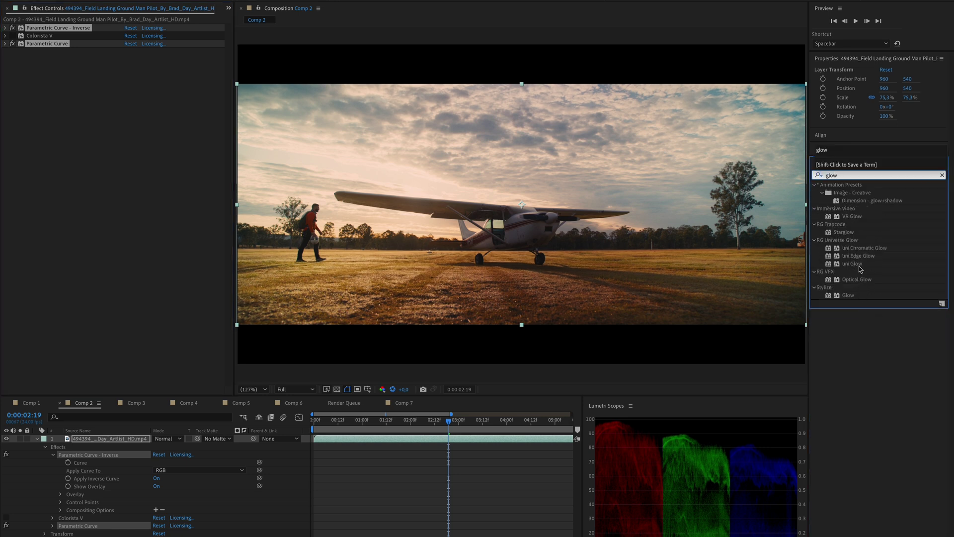
pyautogui.moveTo(852, 263); pyautogui.dragTo(58, 44)
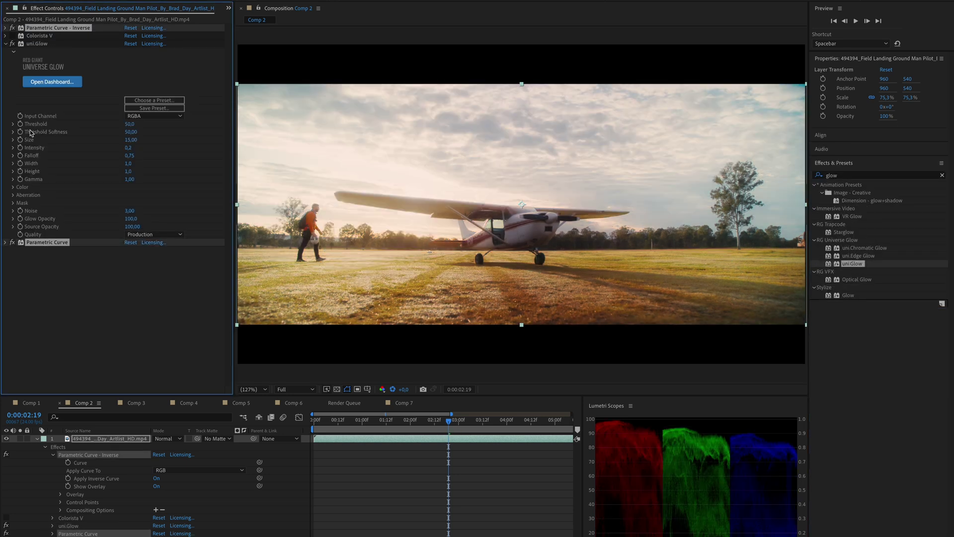
# Re-enable Parametric Curve - Inverse, turn uni.Glow off, and search Effects for 'shine'
pyautogui.click(12, 28)
pyautogui.click(13, 43)
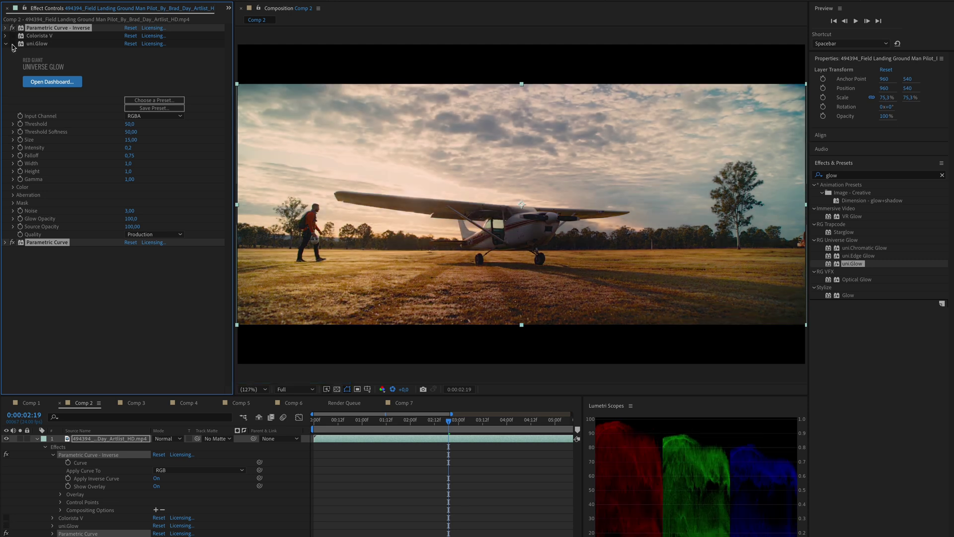
pyautogui.click(941, 174)
pyautogui.write('shine')
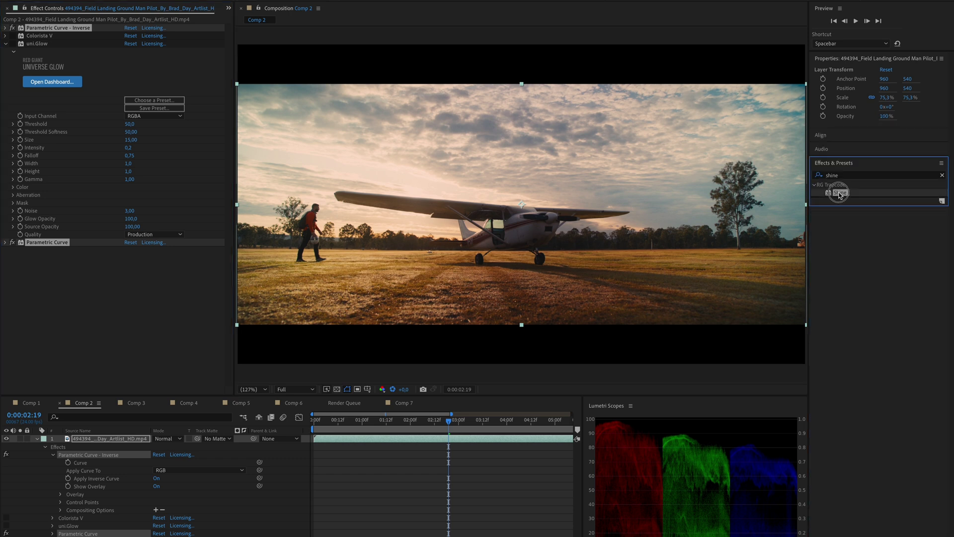